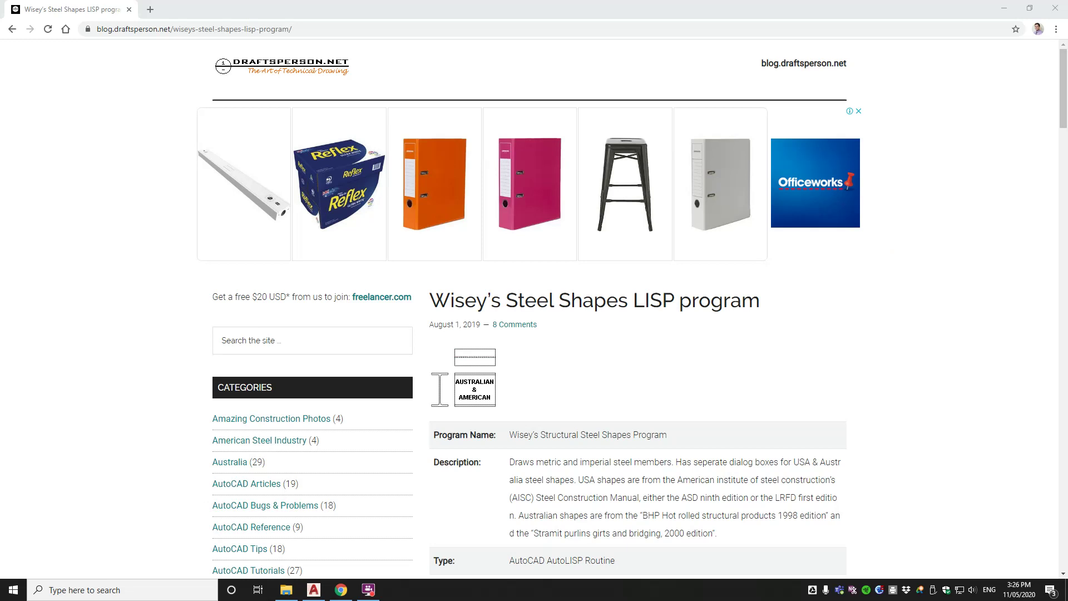
Download the Wisey's Steel Shapes Revision H file from the LISP program's blog page
scroll(771, 312, down, 4)
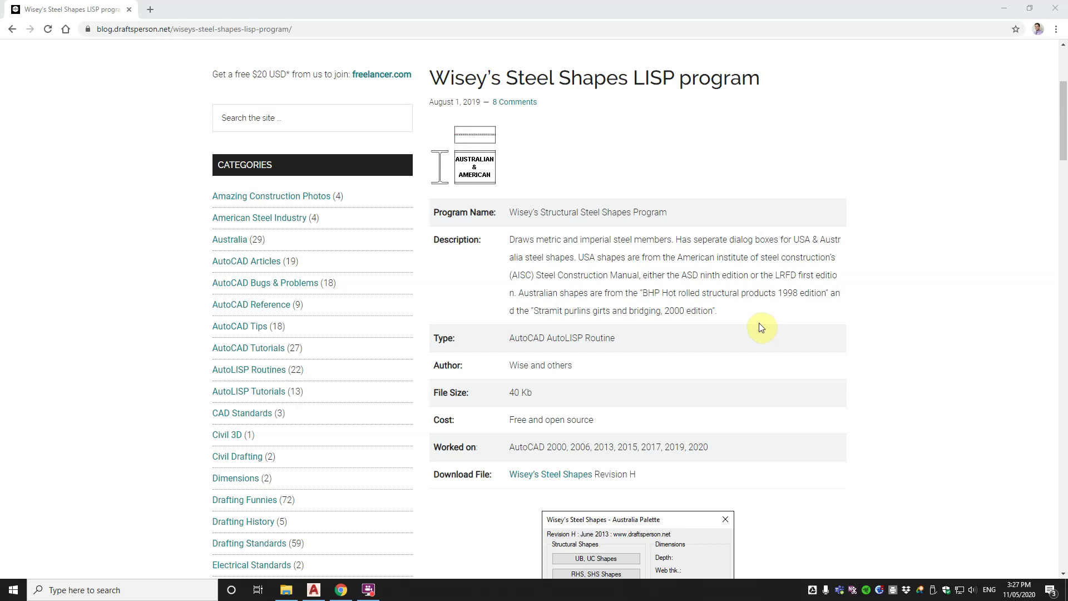
scroll(761, 327, down, 2)
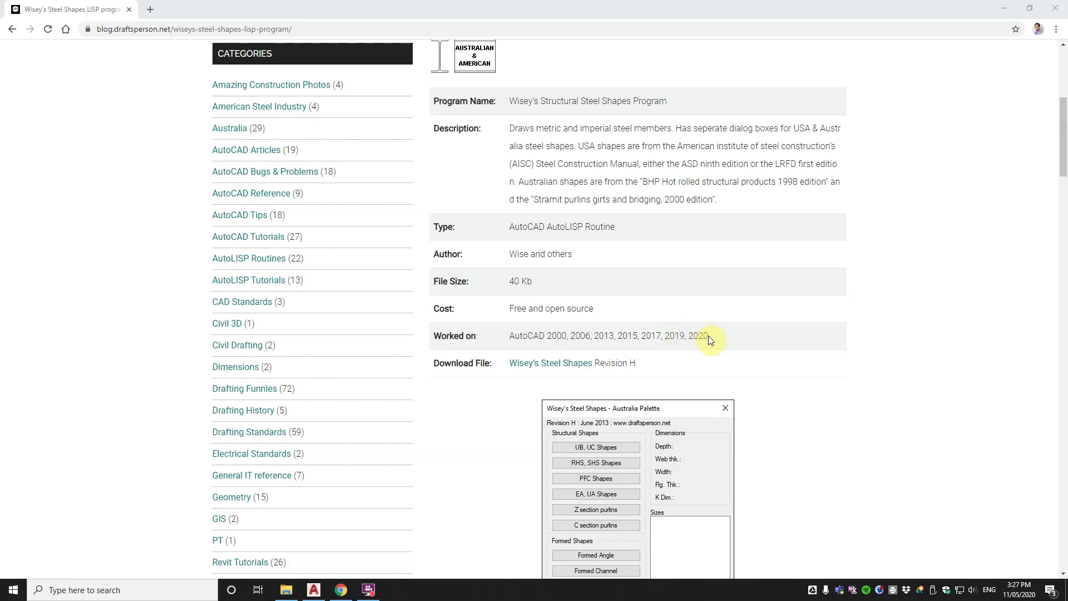
scroll(709, 338, down, 2)
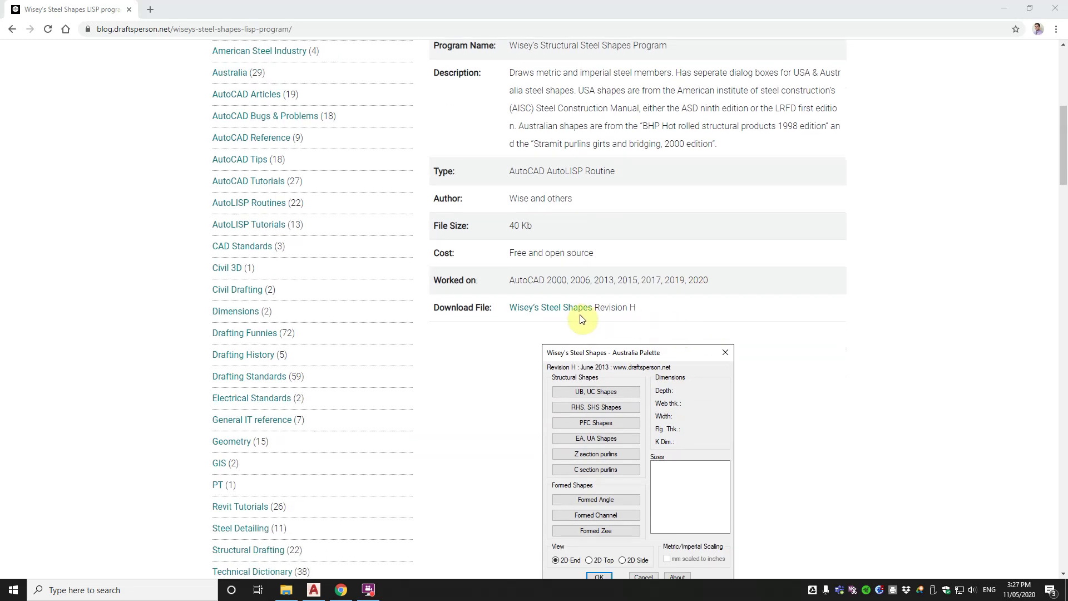
scroll(633, 287, down, 5)
scroll(638, 353, up, 4)
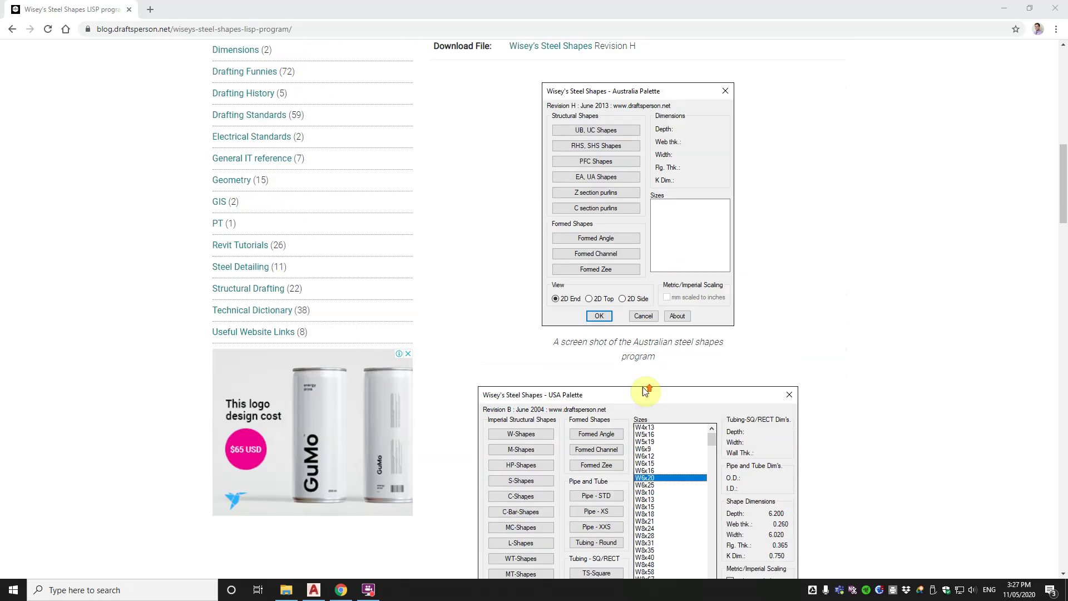
scroll(643, 379, up, 1)
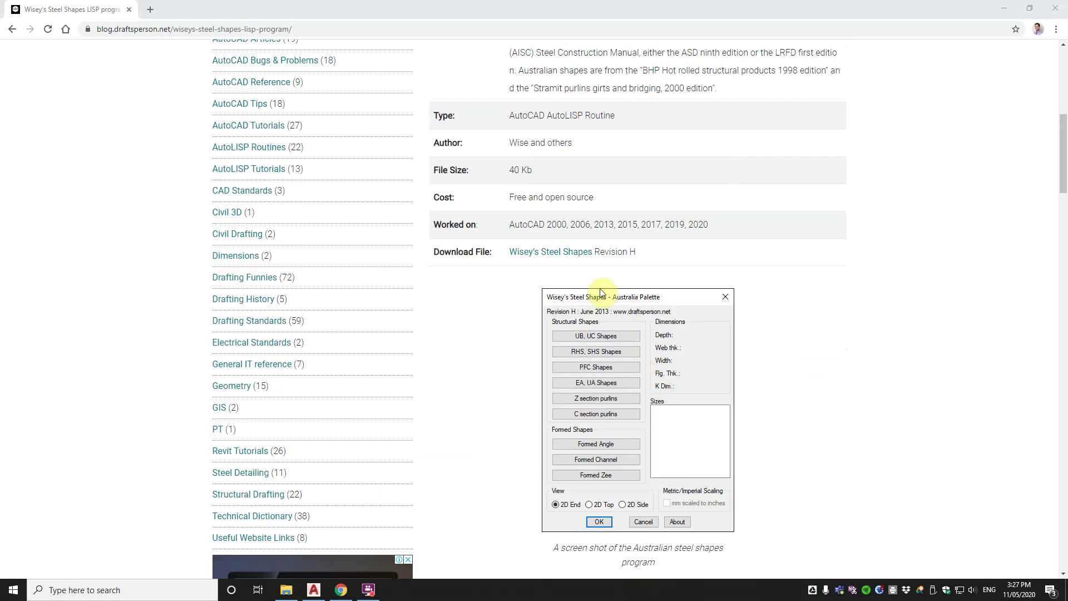
click(545, 254)
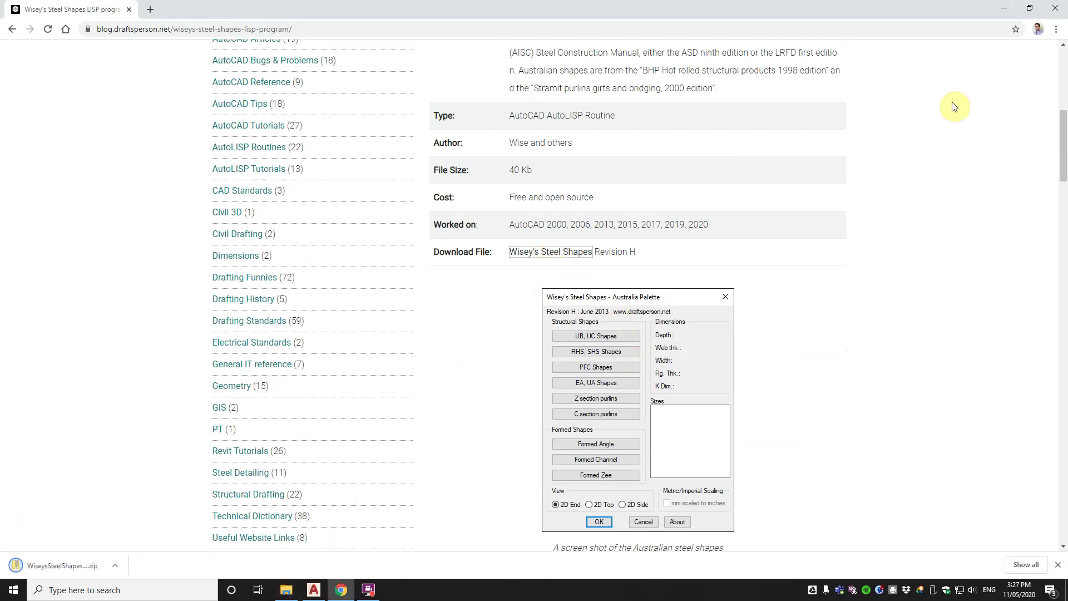
Place the downloaded WiseysSteelShapes zip file in the C:\_CONVERT\LISP Test folder in File Explorer
click(1027, 12)
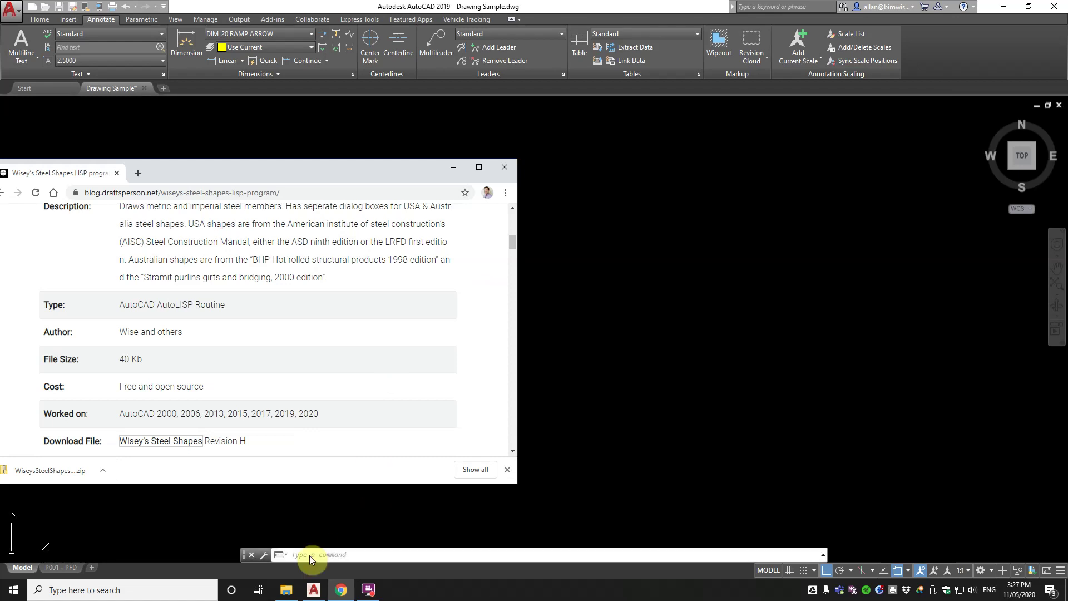
click(294, 596)
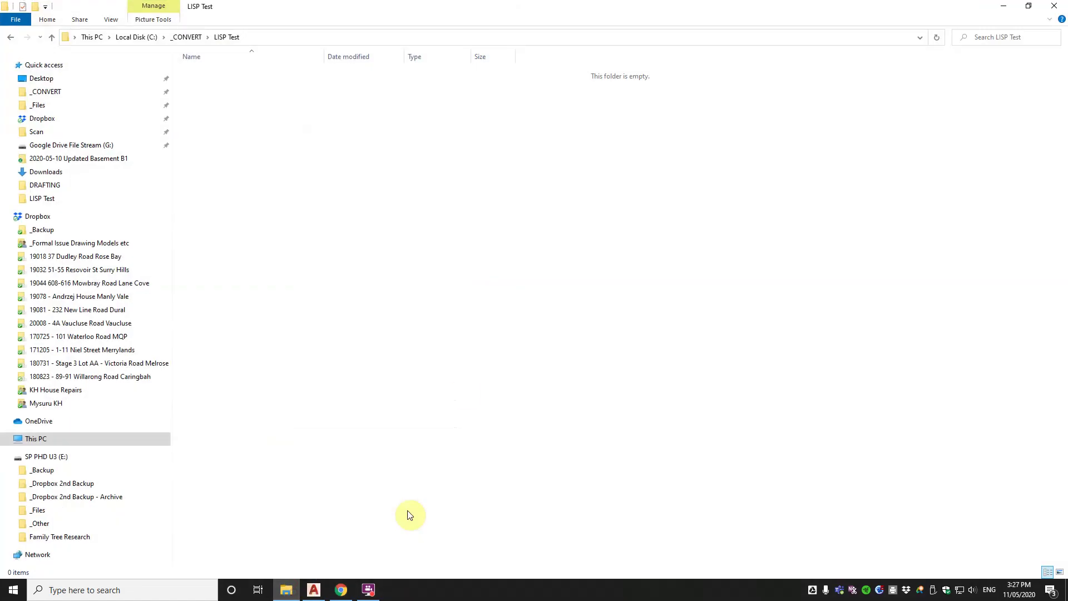
click(1027, 8)
drag(30, 466, 667, 294)
Extract the WiseysSteelShapes zip file into its suggested subfolder inside LISP Test
right_click(622, 274)
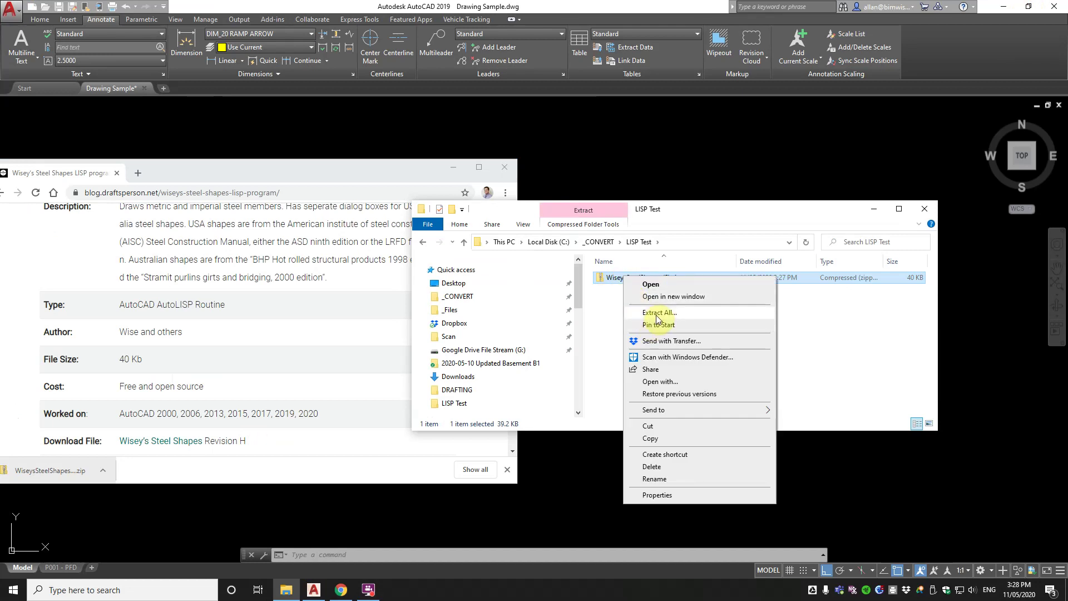
click(656, 312)
click(634, 401)
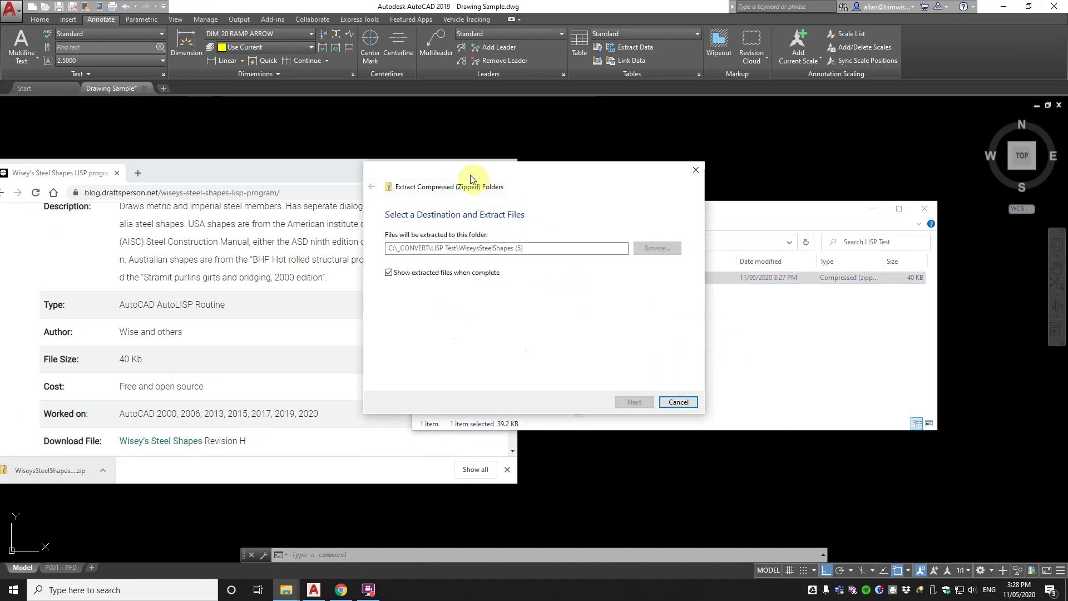
Move all the extracted files from the WiseysSteelShapes (5) subfolder up into the LISP Test folder
click(648, 308)
scroll(662, 345, down, 5)
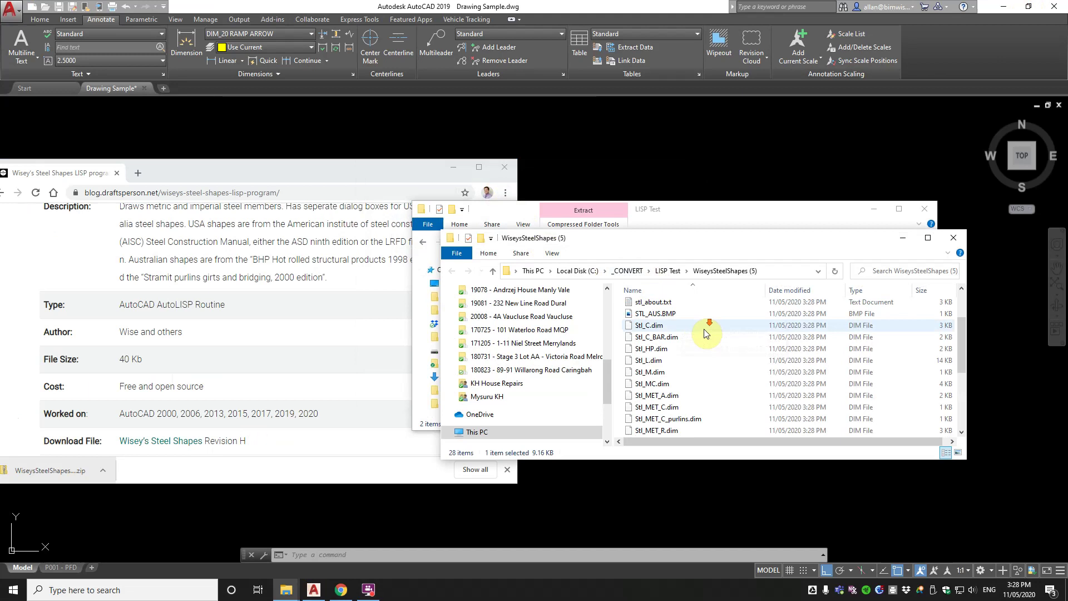
key(ctrl+a)
right_click(656, 431)
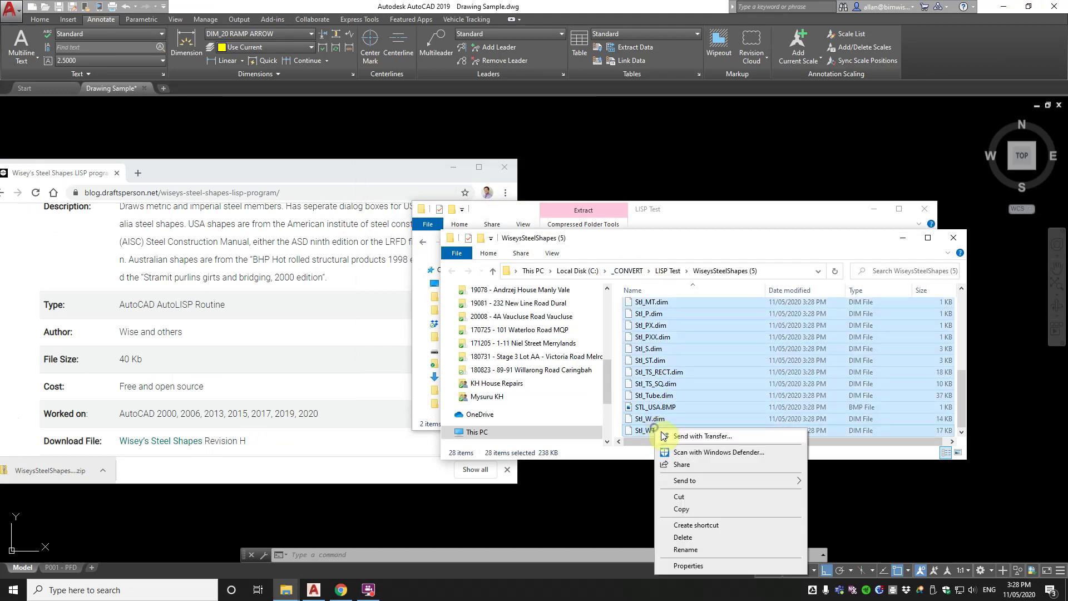
click(678, 496)
click(954, 238)
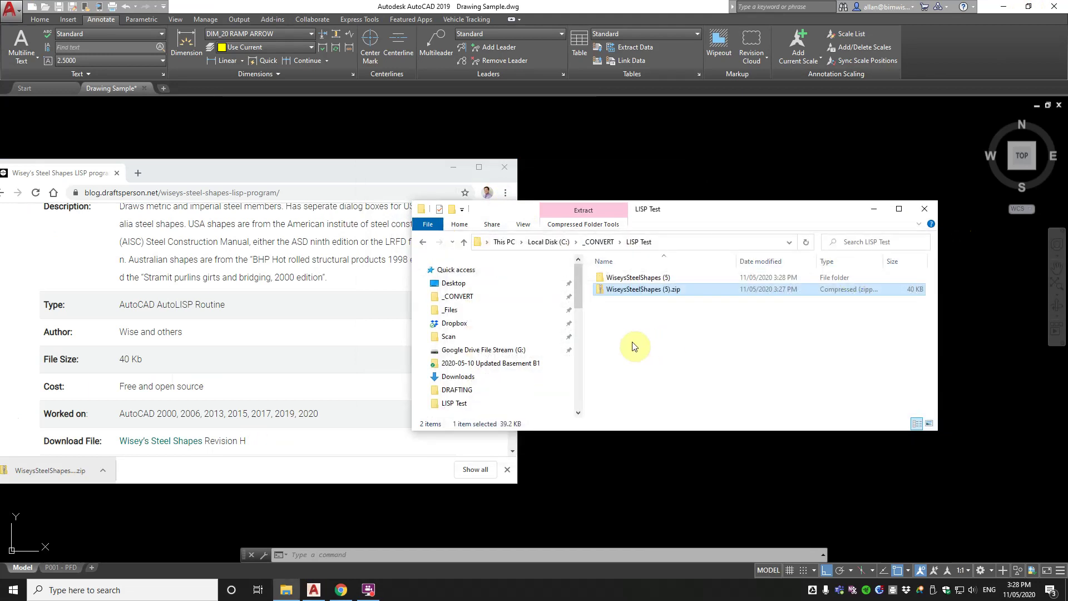
right_click(629, 334)
click(657, 412)
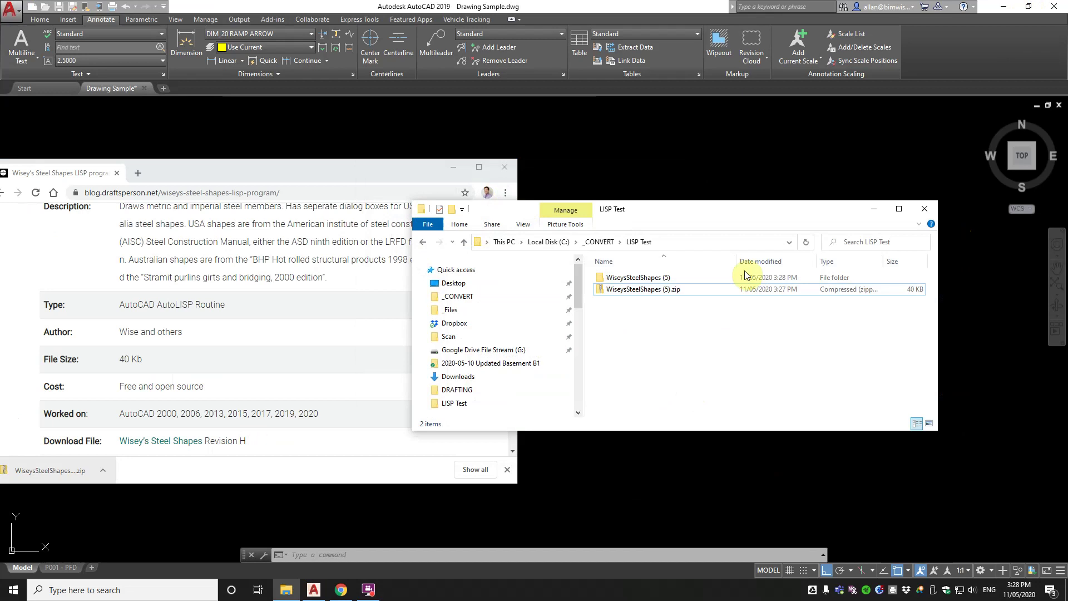
Delete the emptied WiseysSteelShapes (5) subfolder and the WiseysSteelShapes (5).zip file from LISP Test
click(897, 209)
click(234, 74)
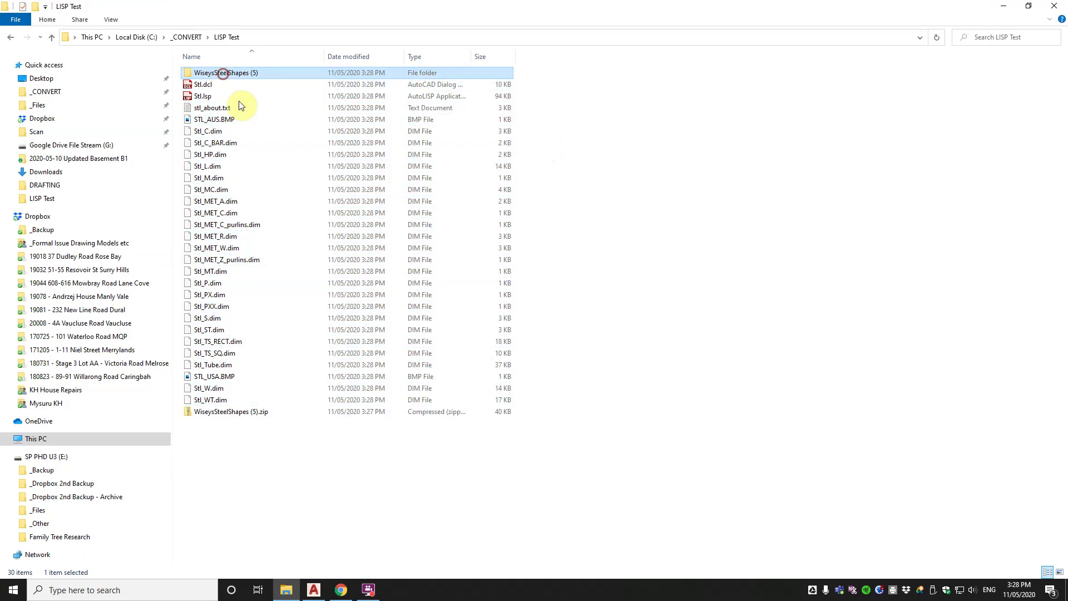
ctrl+click(245, 414)
key(Delete)
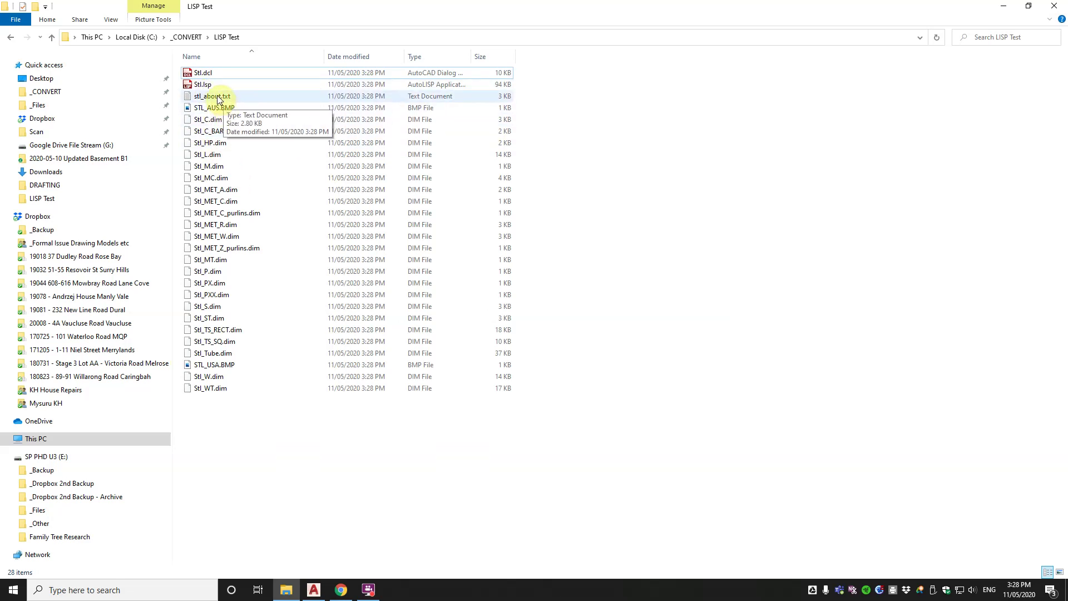
Read the header comments of Stl.lsp, covering its commands, revisions and required companion files, and close the file
click(208, 86)
double_click(208, 86)
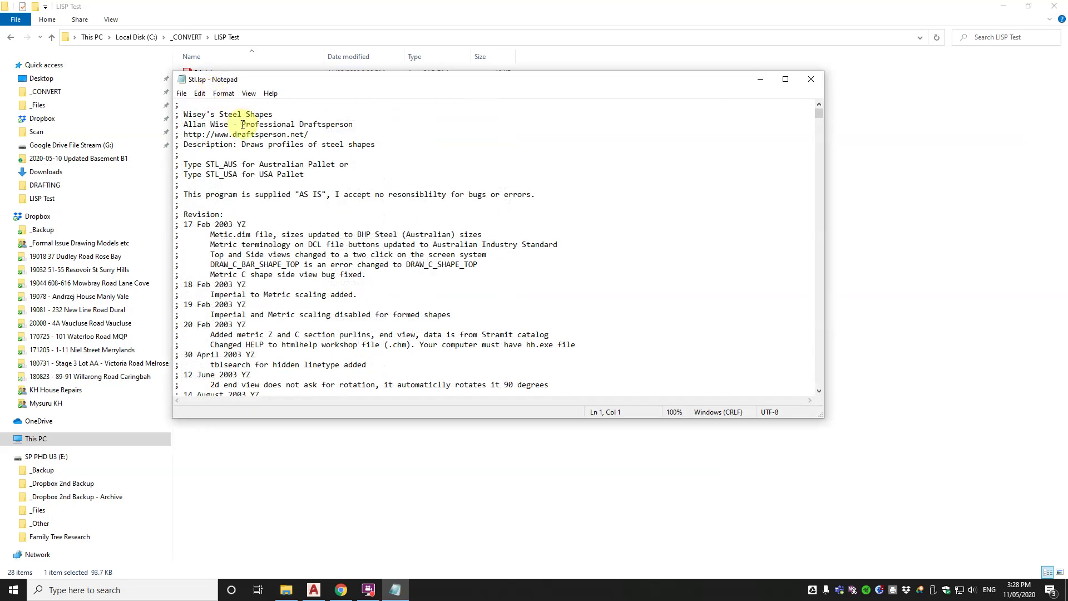
scroll(246, 125, down, 4)
scroll(249, 141, up, 4)
scroll(245, 143, down, 4)
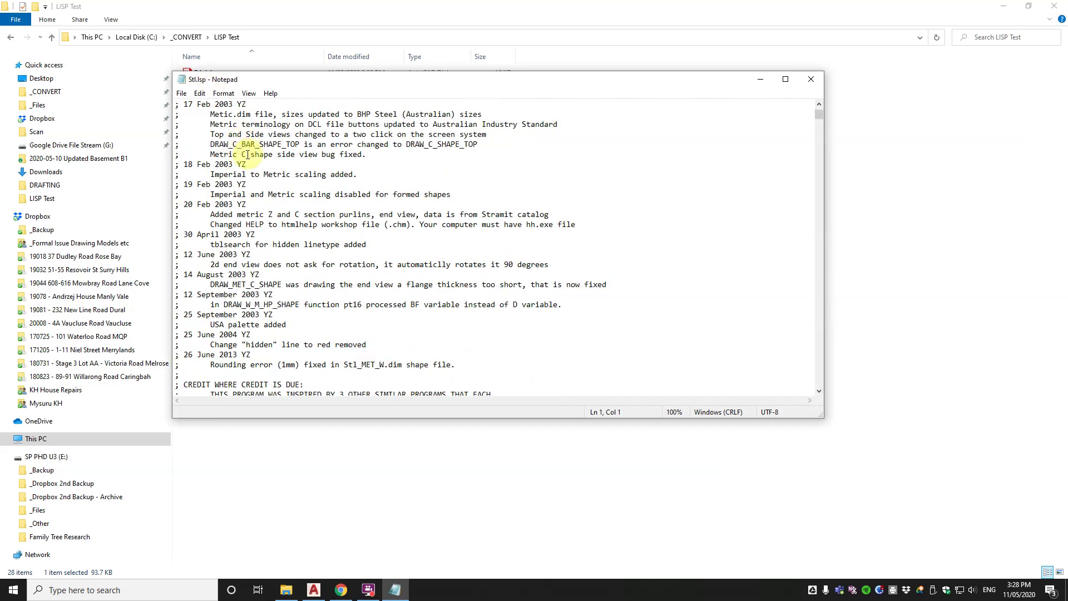
scroll(248, 154, down, 3)
scroll(249, 156, down, 4)
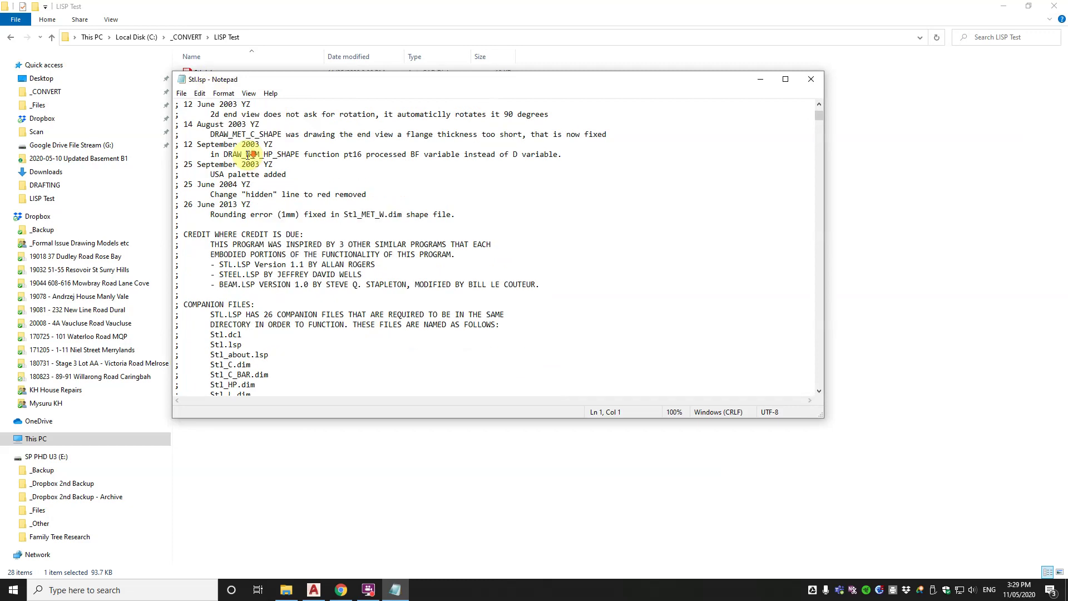
scroll(249, 154, down, 5)
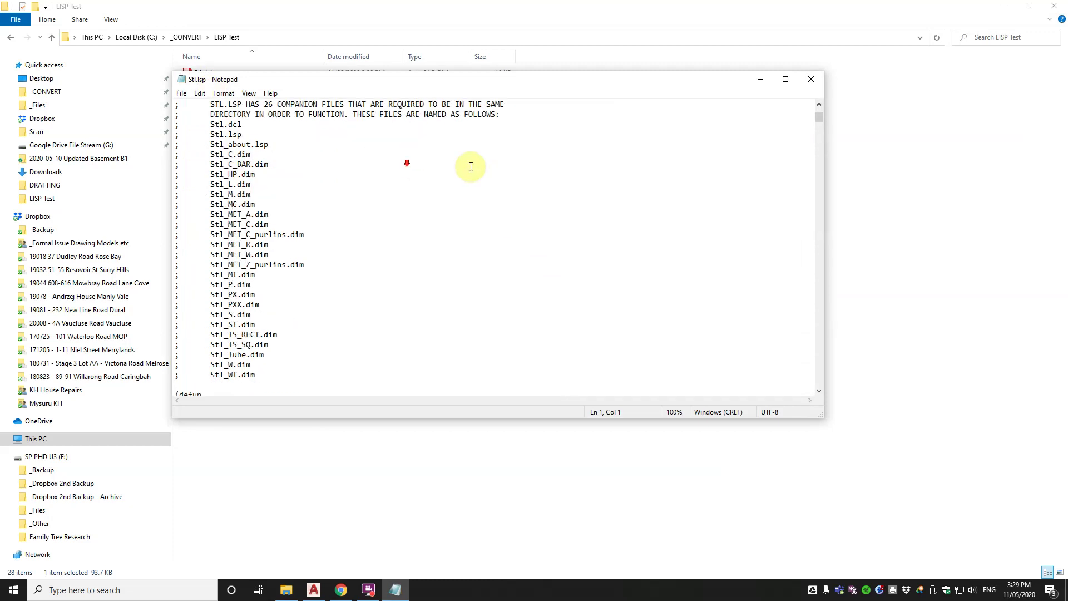
click(810, 79)
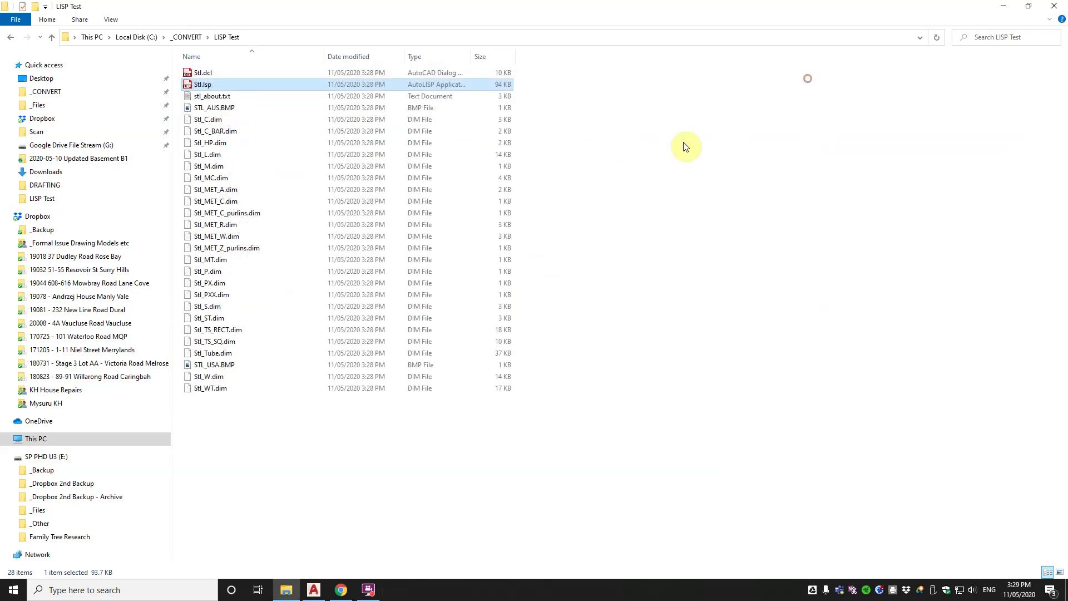
Read the installation instructions, program notes and to-do list in stl_about.txt and close the file
double_click(231, 99)
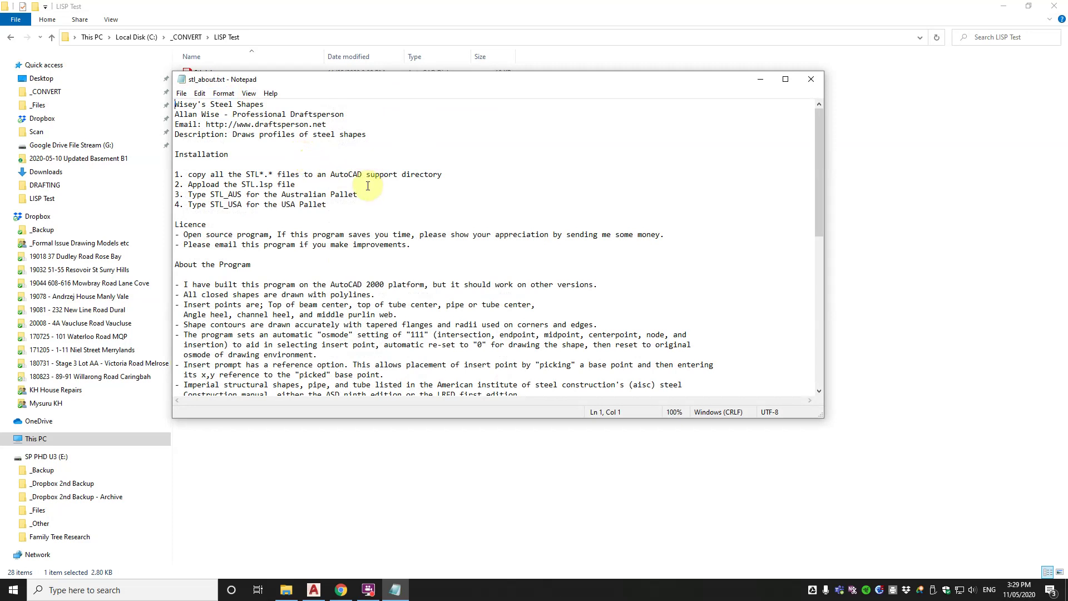
scroll(312, 188, down, 2)
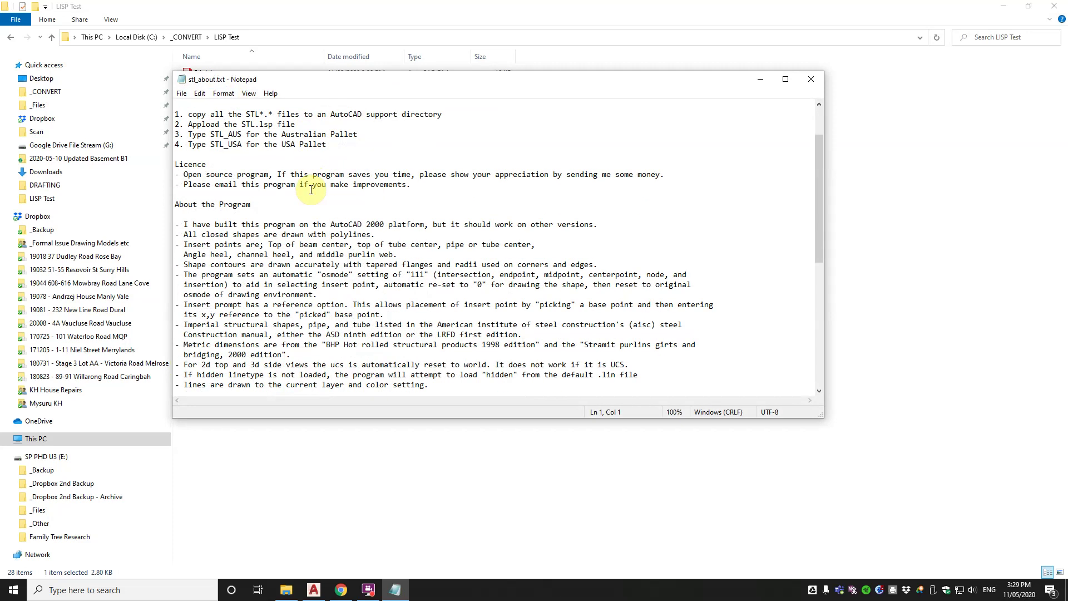
scroll(312, 189, down, 1)
scroll(312, 190, down, 4)
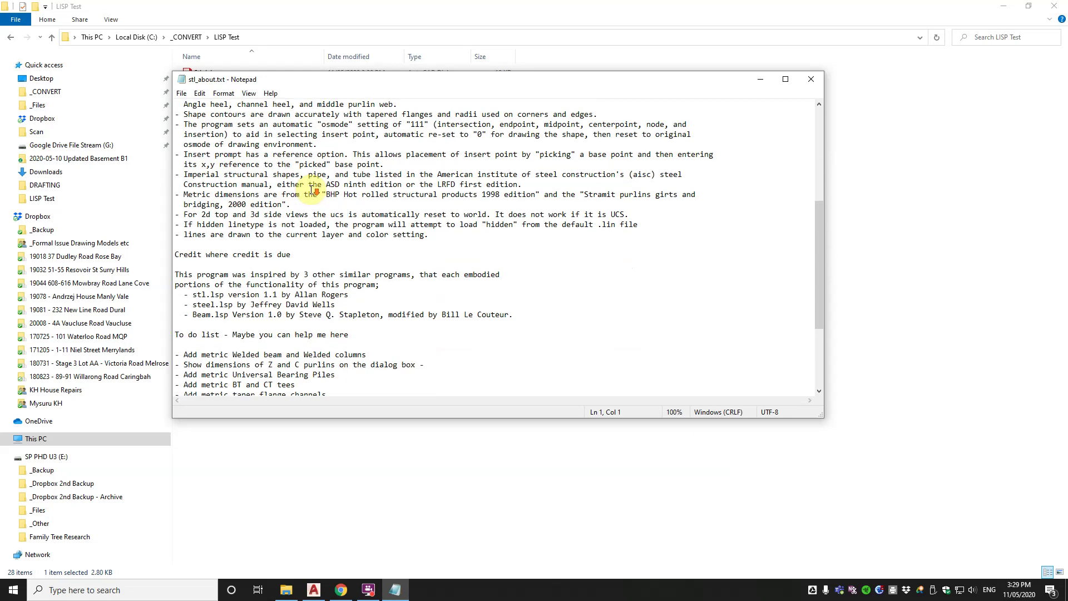
scroll(311, 190, down, 1)
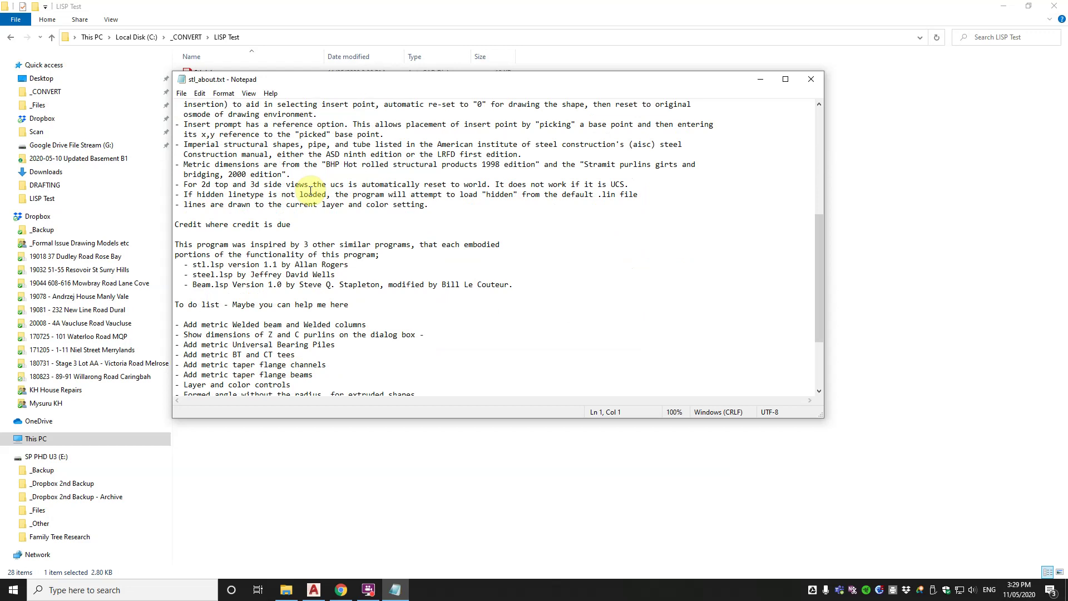
scroll(326, 217, down, 2)
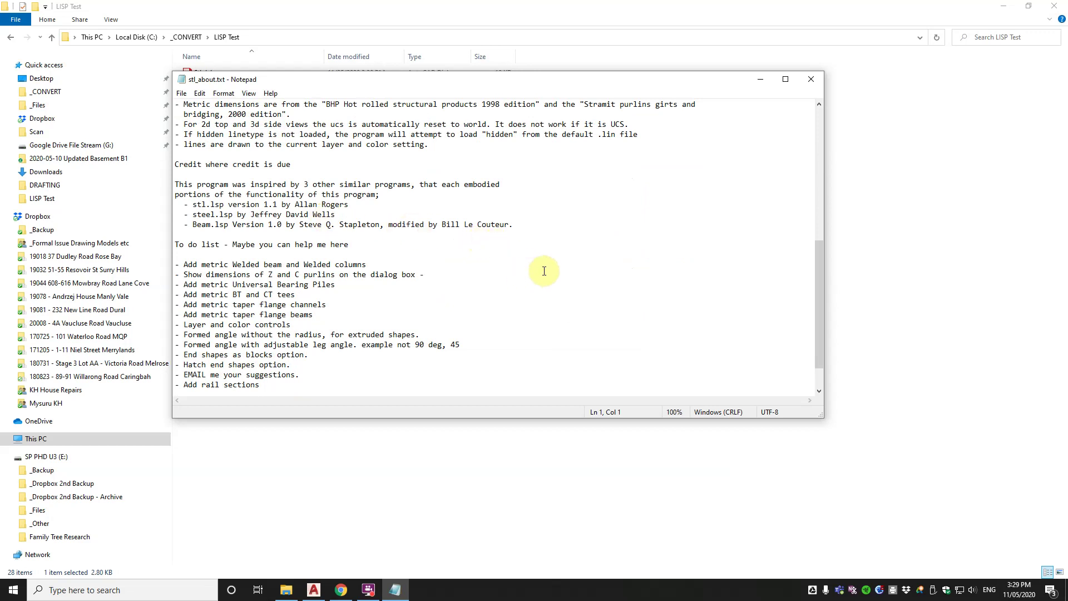
scroll(570, 280, down, 1)
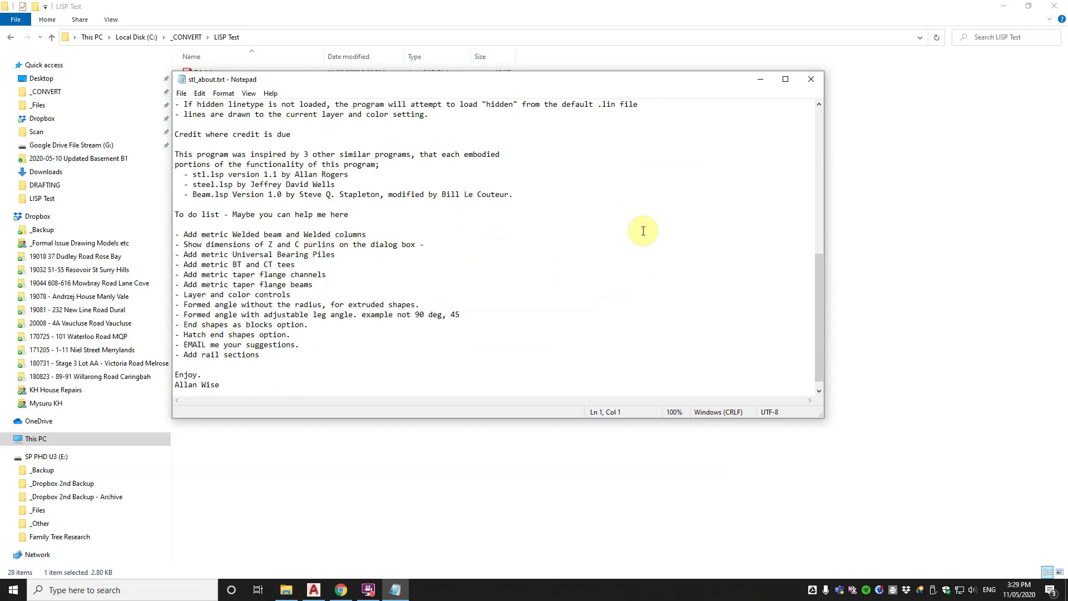
click(812, 79)
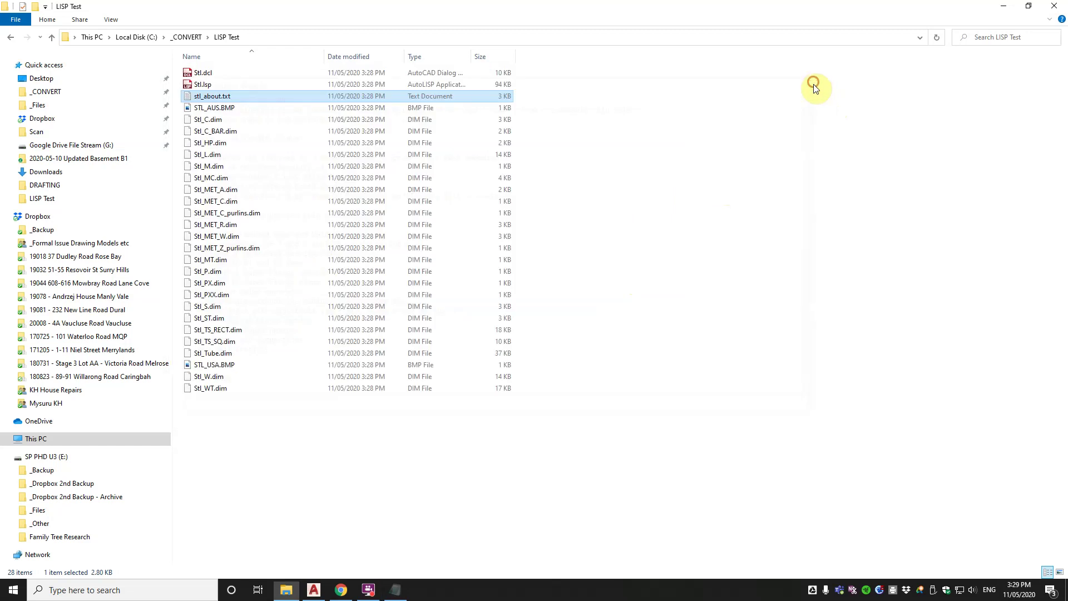
Select the full path of the LISP Test folder in File Explorer and switch to AutoCAD
click(1030, 5)
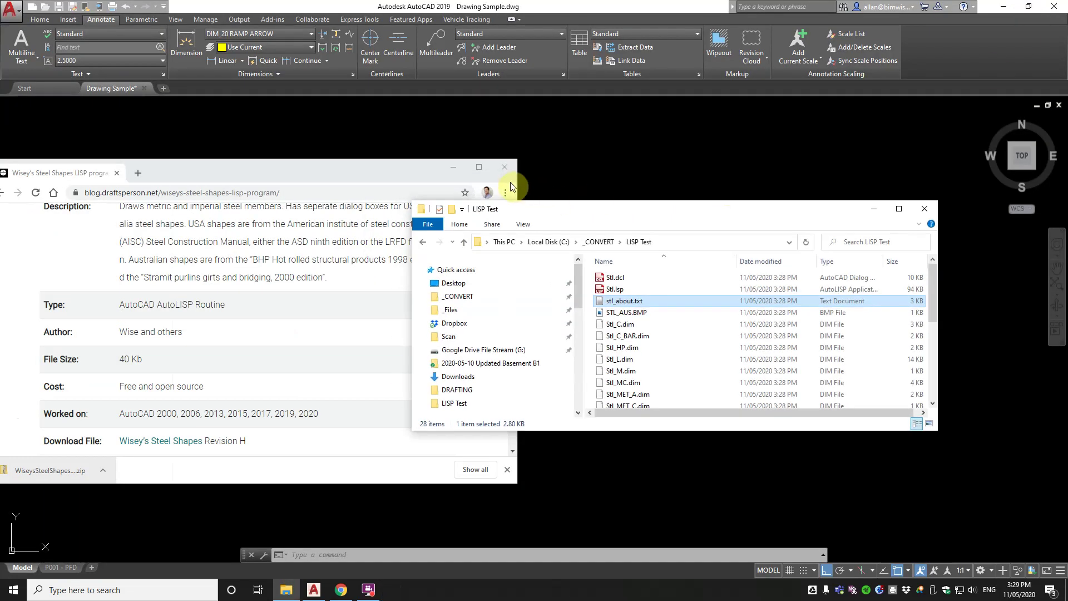
click(453, 167)
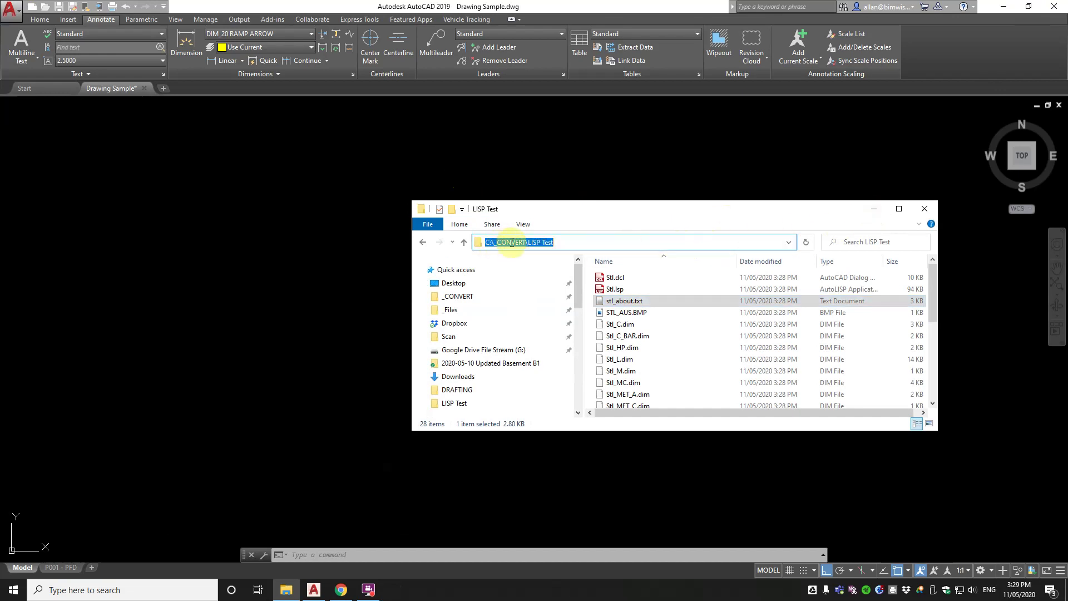
click(548, 184)
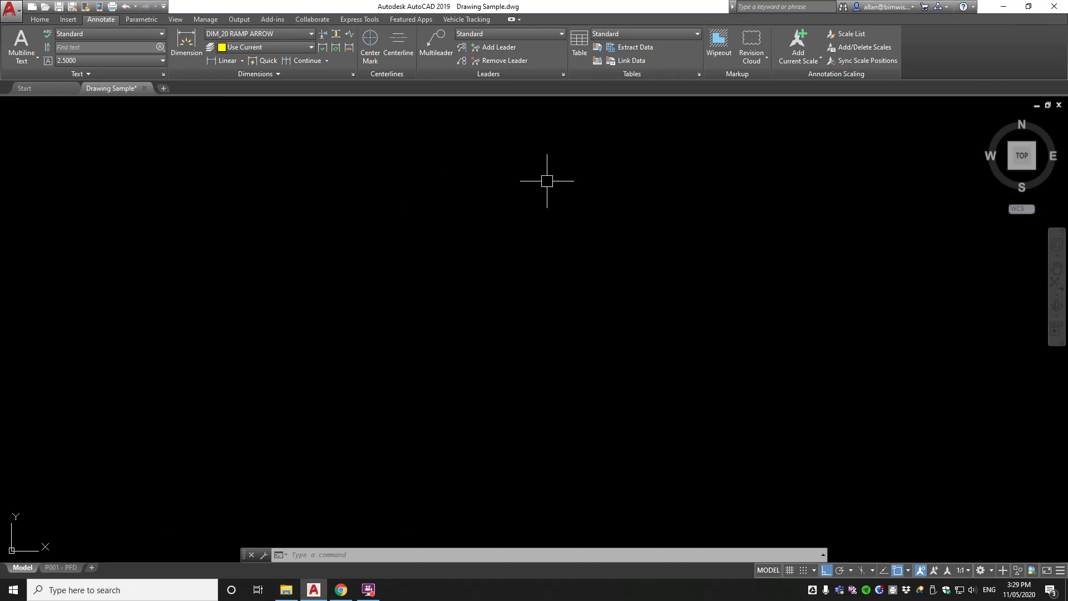
Check the Support File Search Path entries in Options for the C:\_CONVERT\LISP Test folder and accept the dialog
text(config)
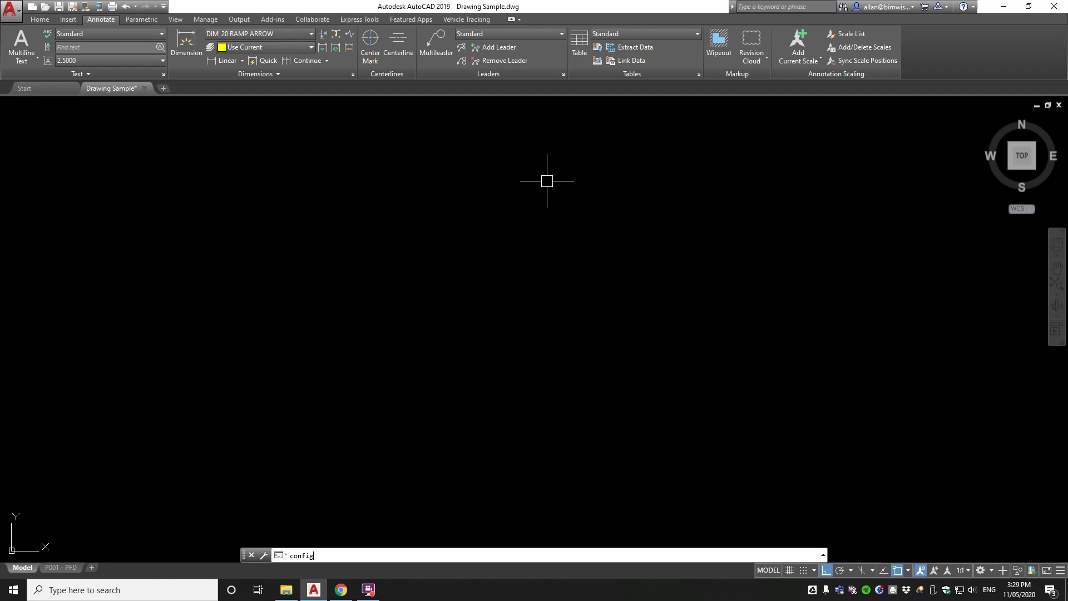
key(Return)
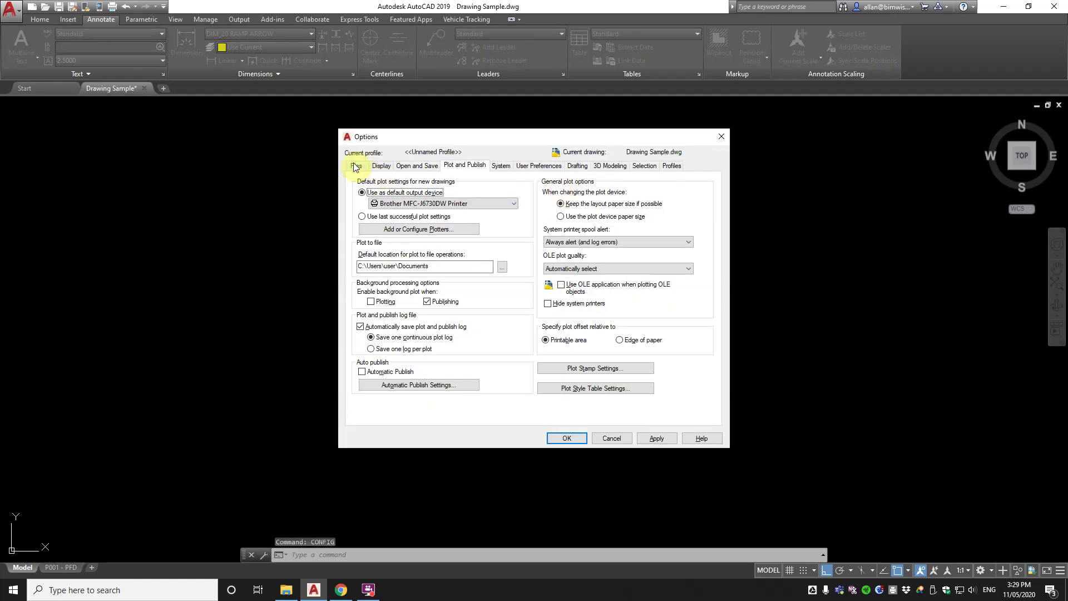
click(356, 166)
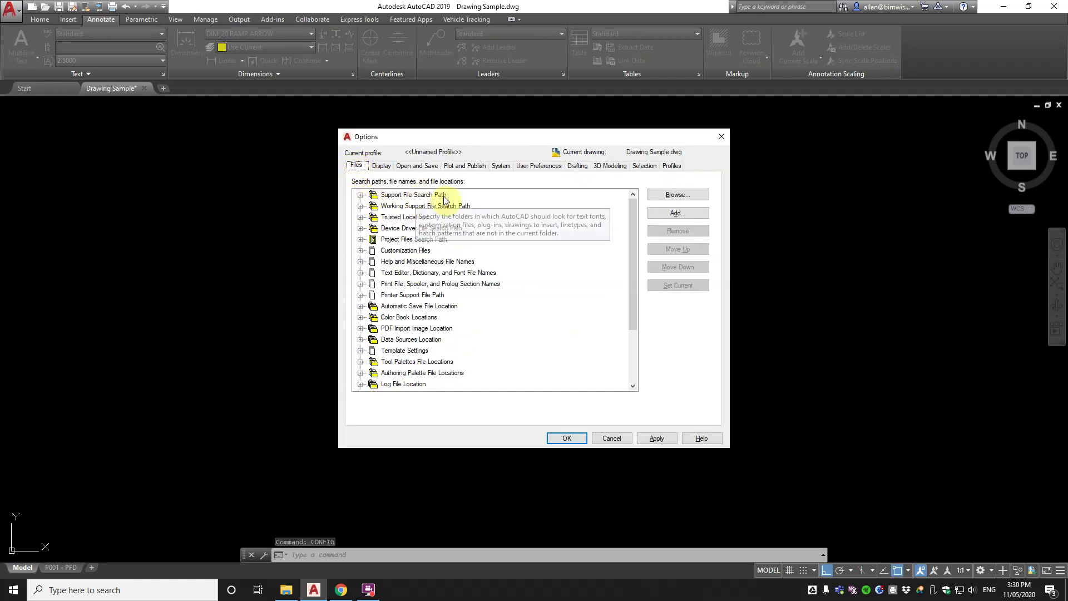
click(360, 195)
scroll(402, 248, down, 4)
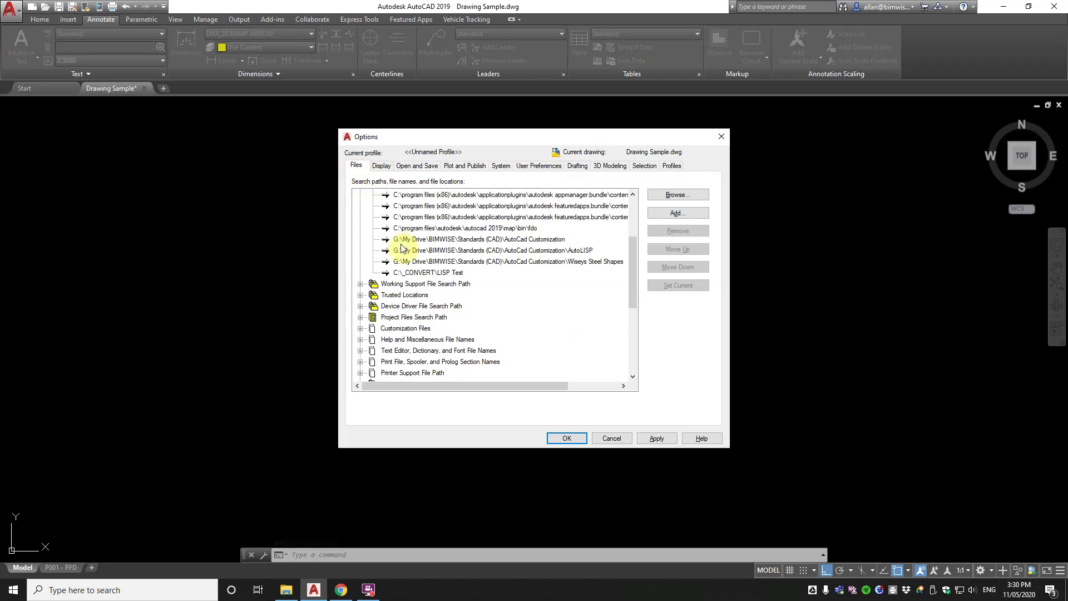
click(412, 273)
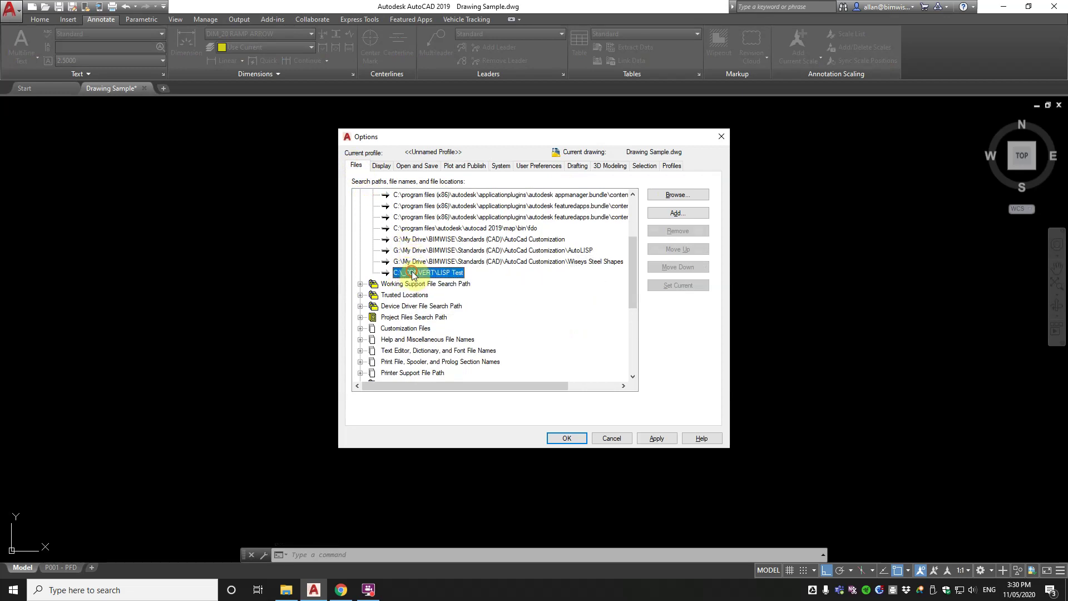
click(566, 438)
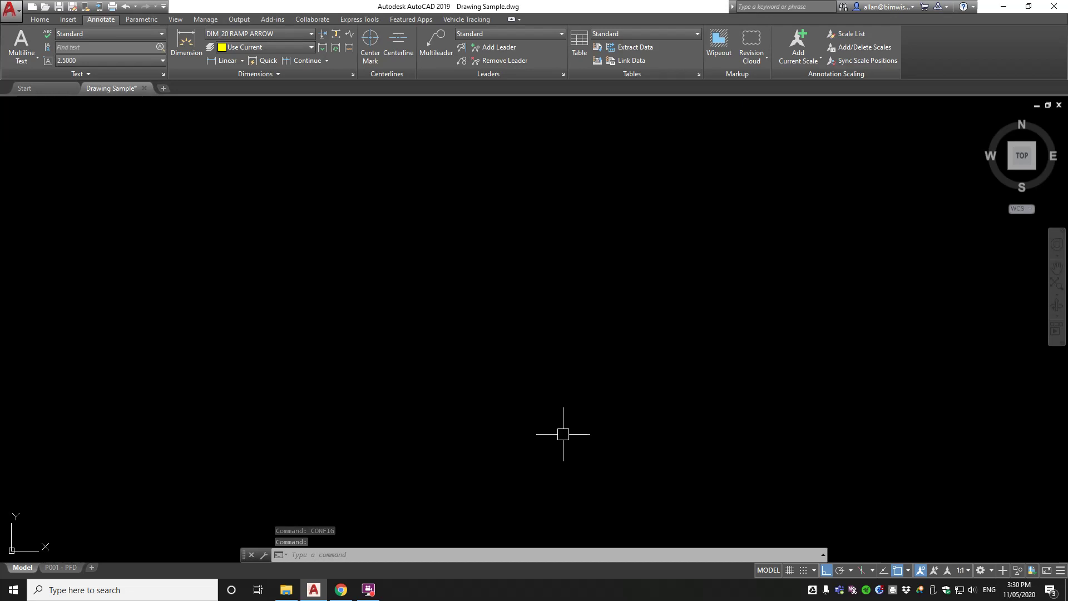
text(s)
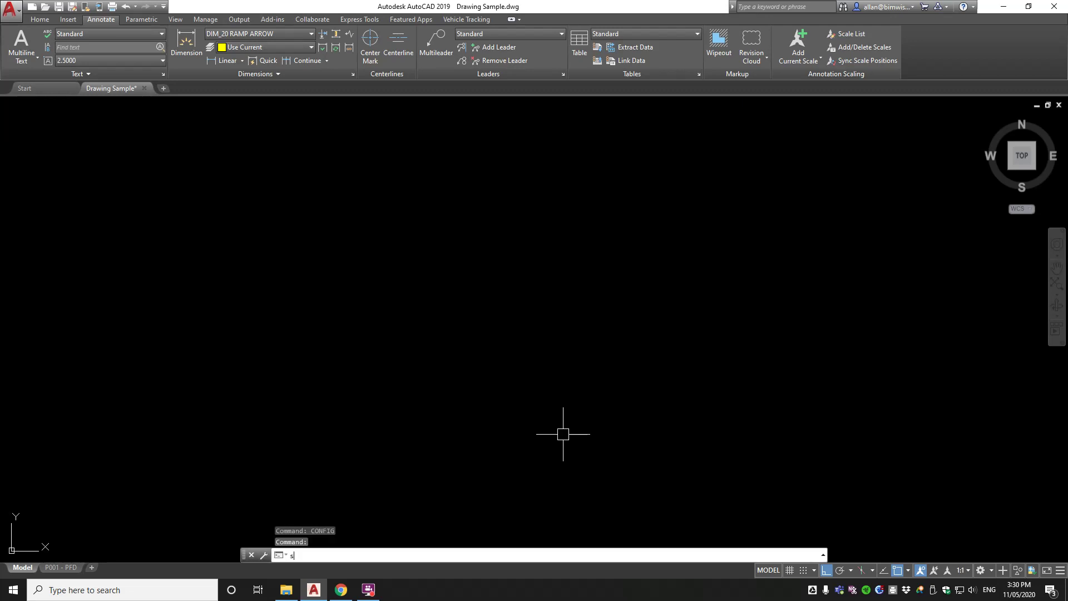
text(t)
key(Escape)
Load Stl.lsp from the C: drive's _CONVERT\LISP Test folder with APPLOAD and close the Load/Unload Applications dialog
text(appload)
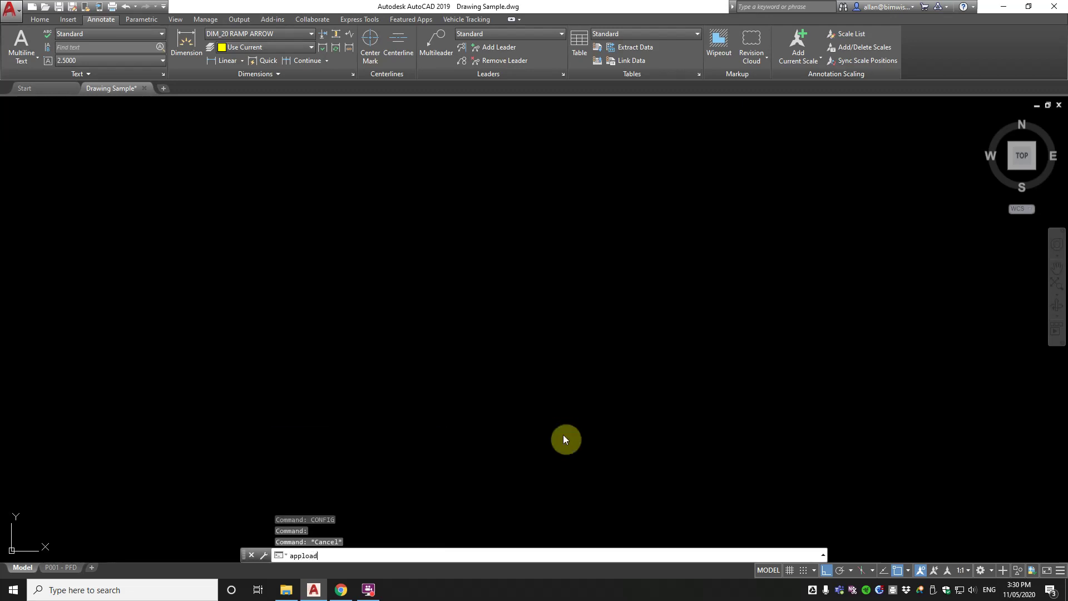
key(Return)
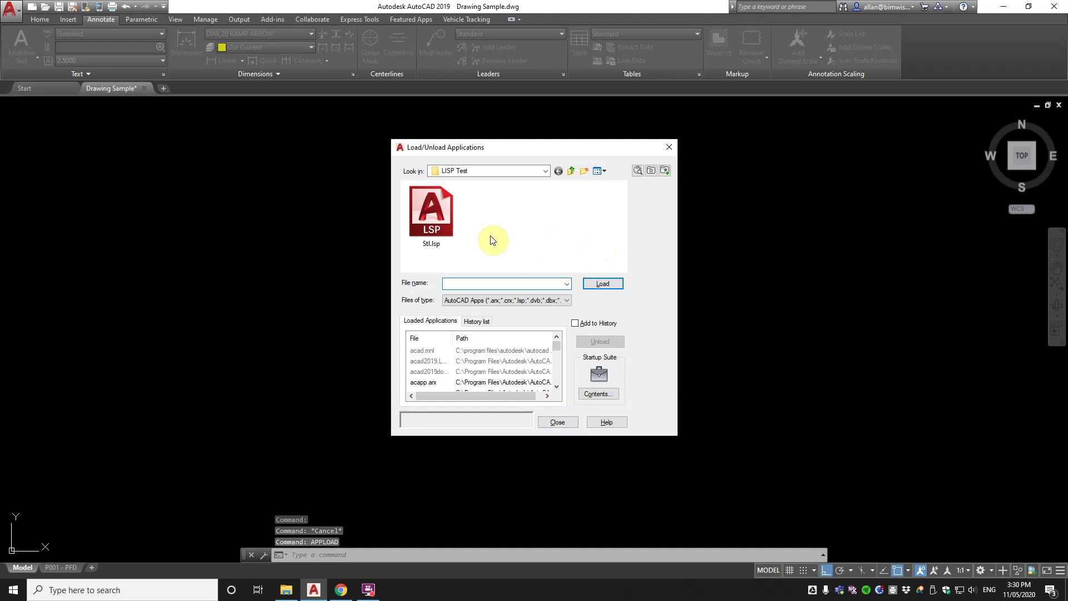
click(545, 170)
click(478, 323)
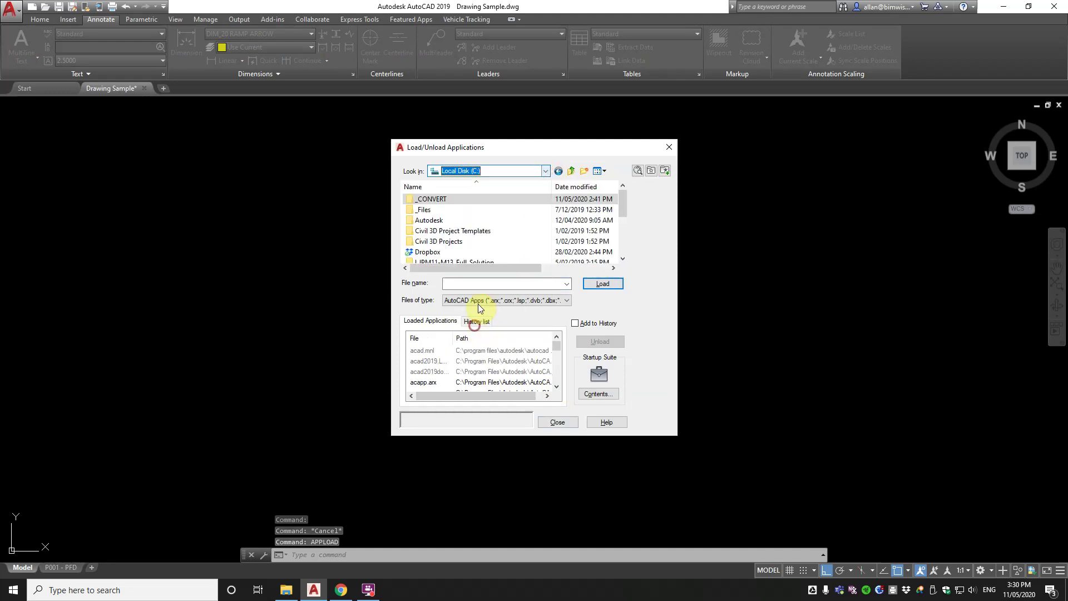
double_click(437, 200)
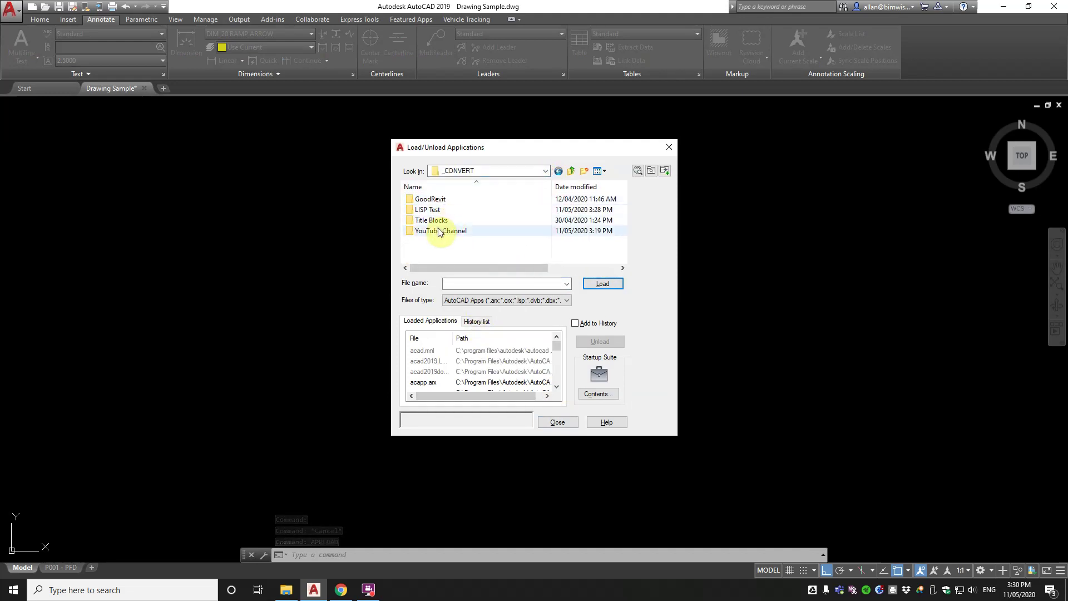
double_click(431, 209)
click(434, 220)
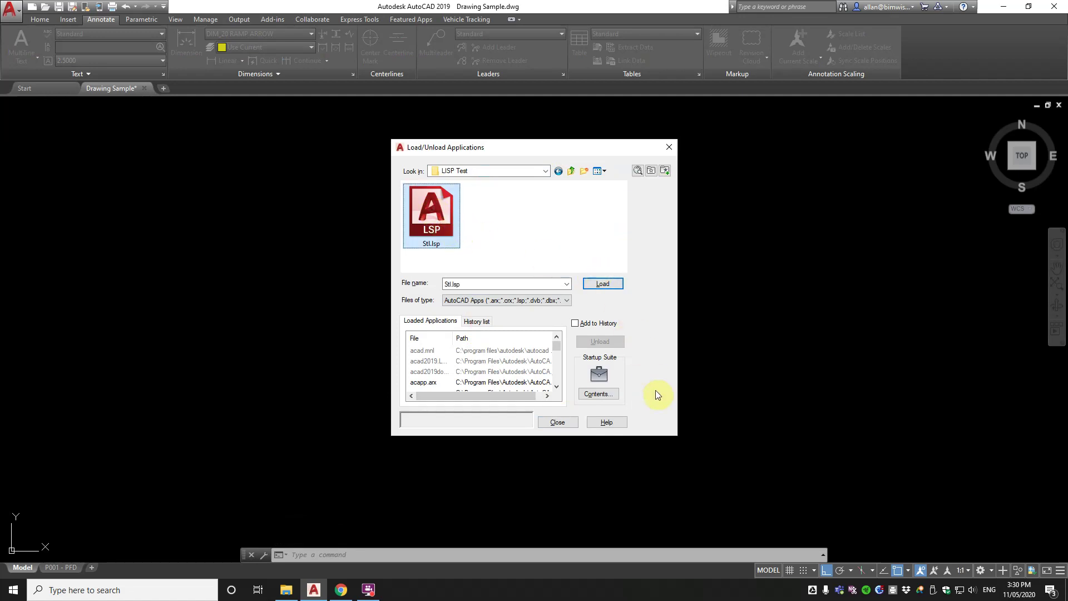
click(606, 284)
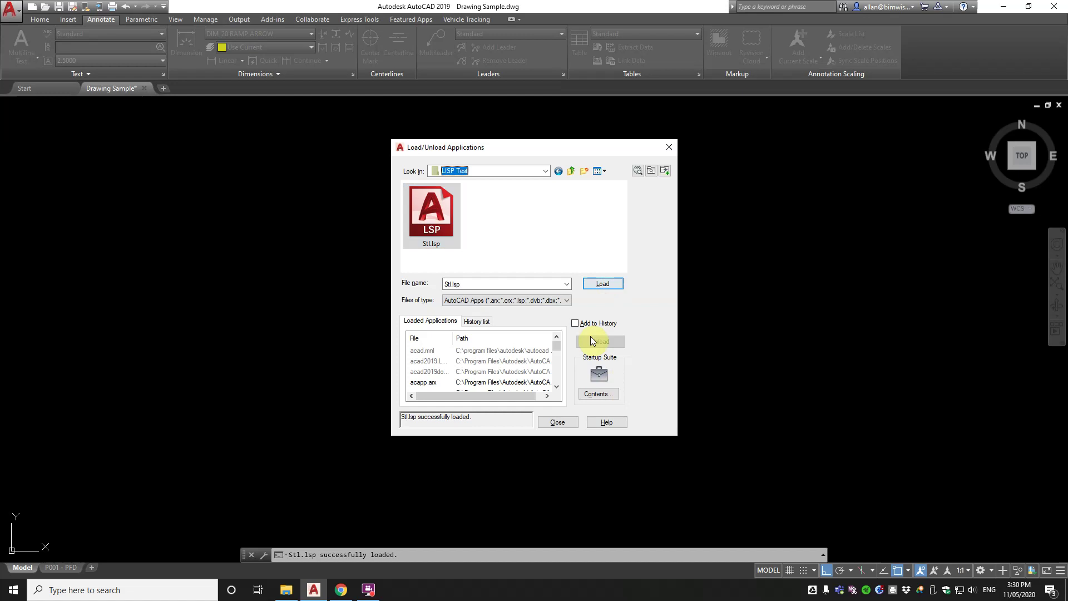
click(558, 422)
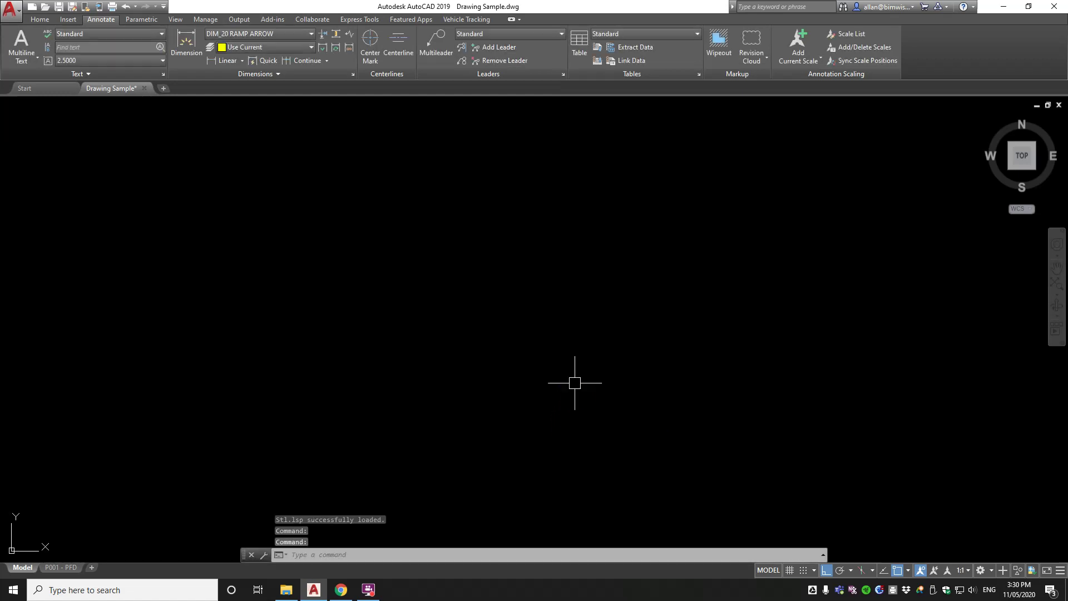
Insert a 2D end view of the 200UB22 universal beam into the empty drawing using the STL_AUS command
text(s)
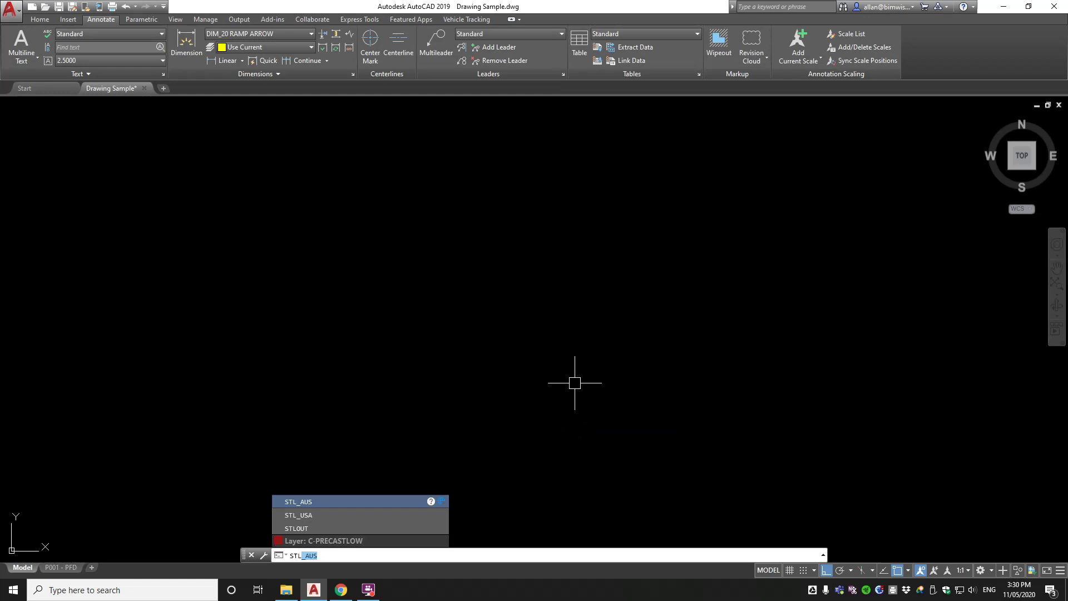
text(tl_)
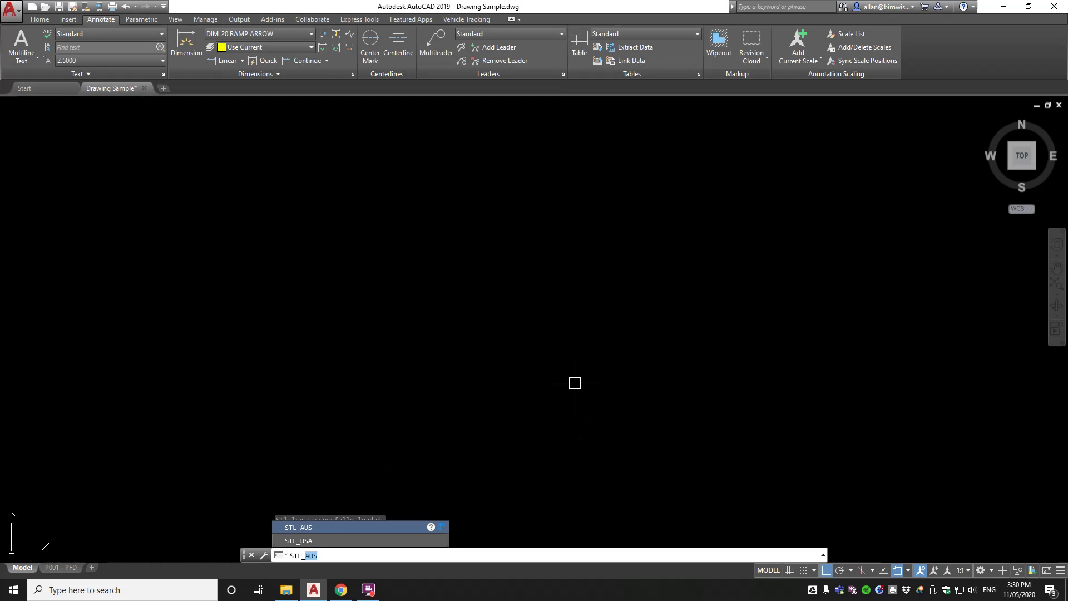
text(a)
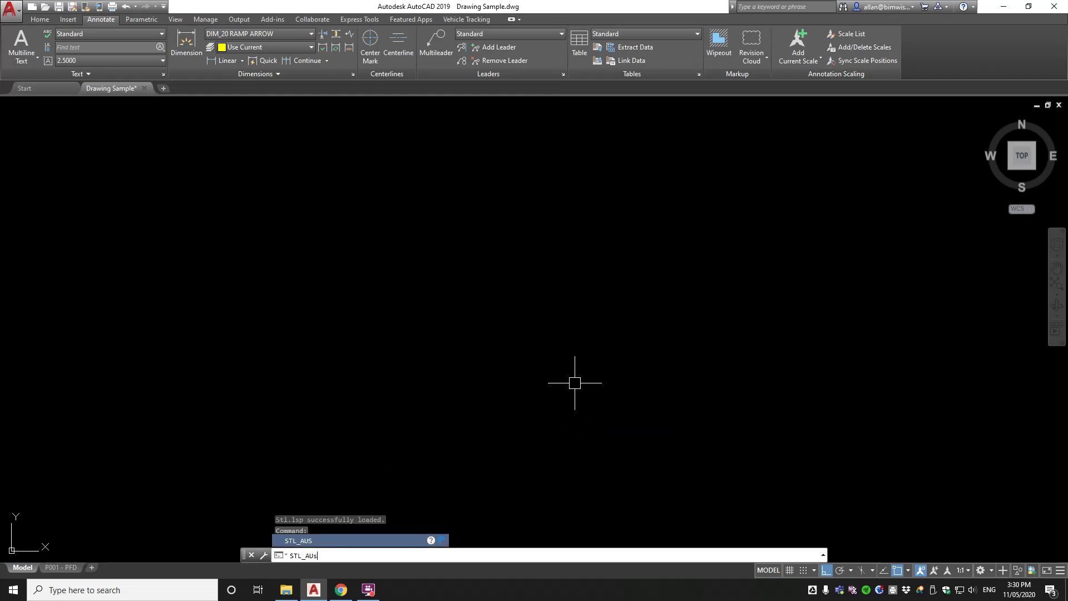
text(Us)
key(Return)
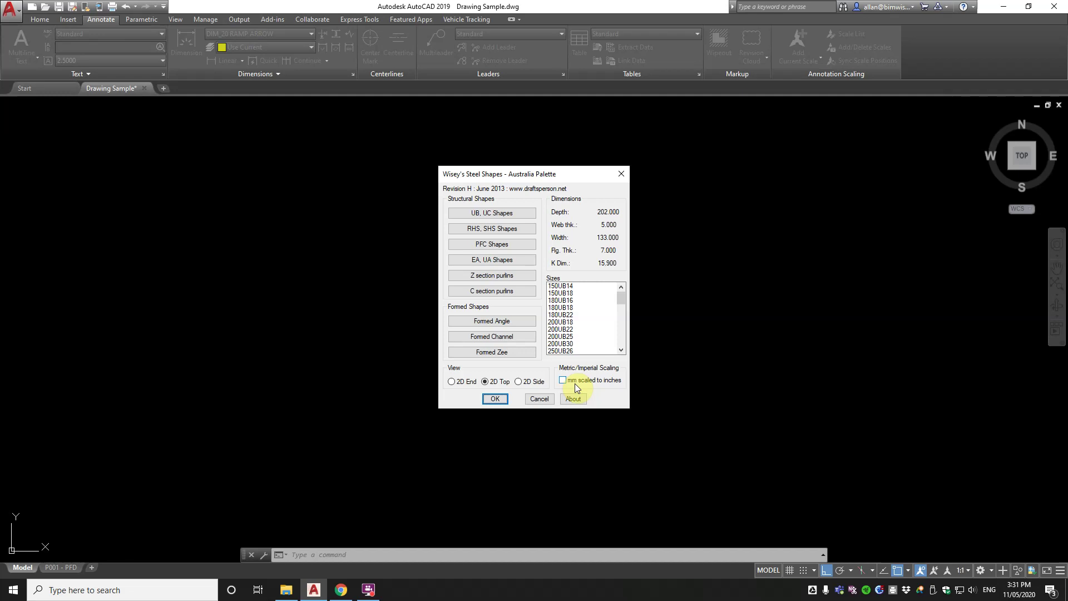
click(492, 213)
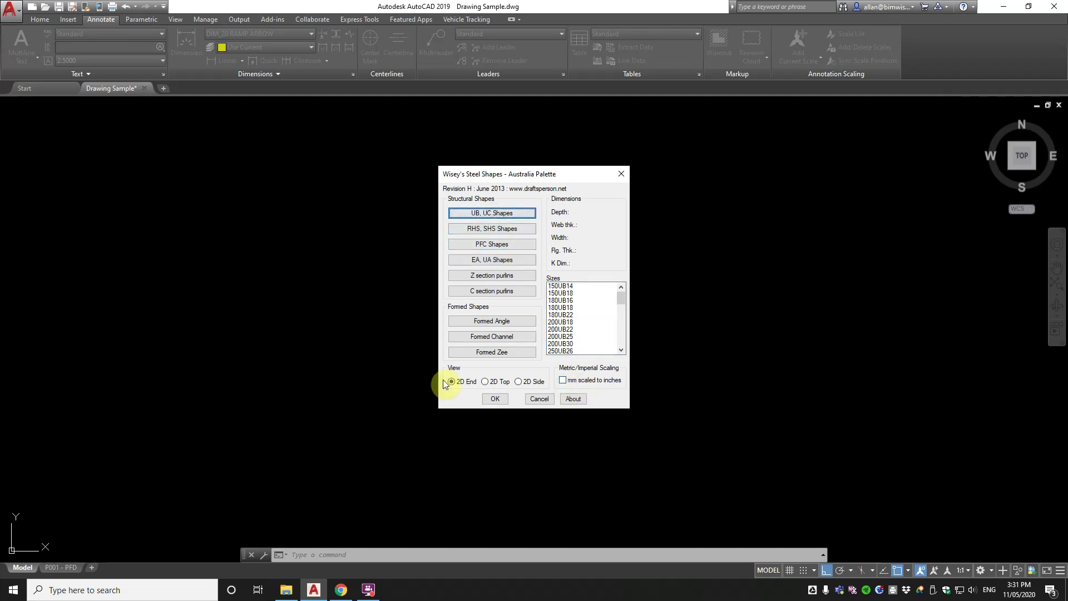
click(561, 329)
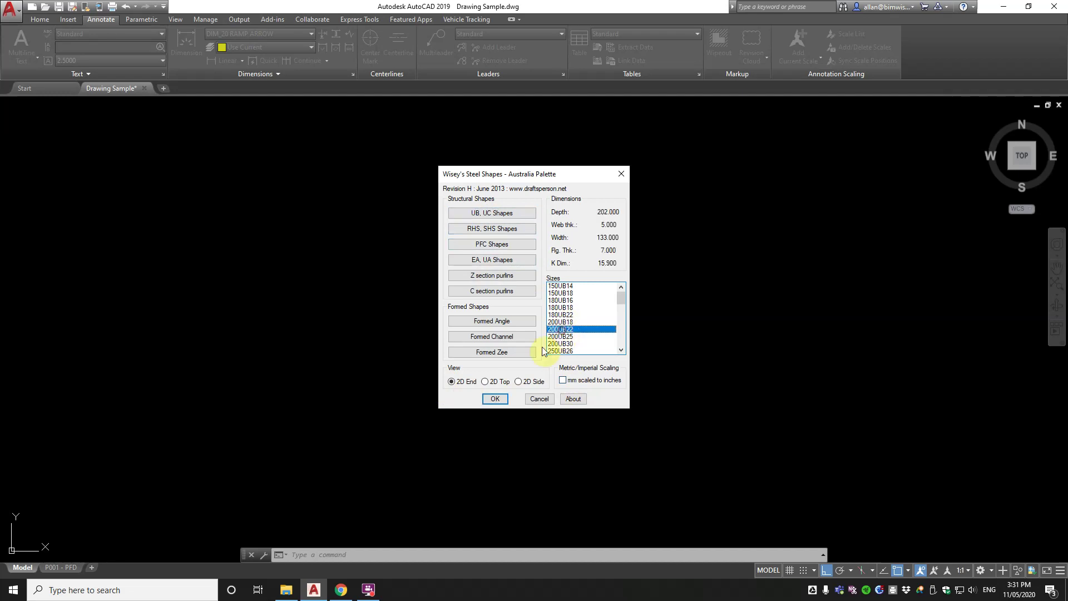
click(495, 399)
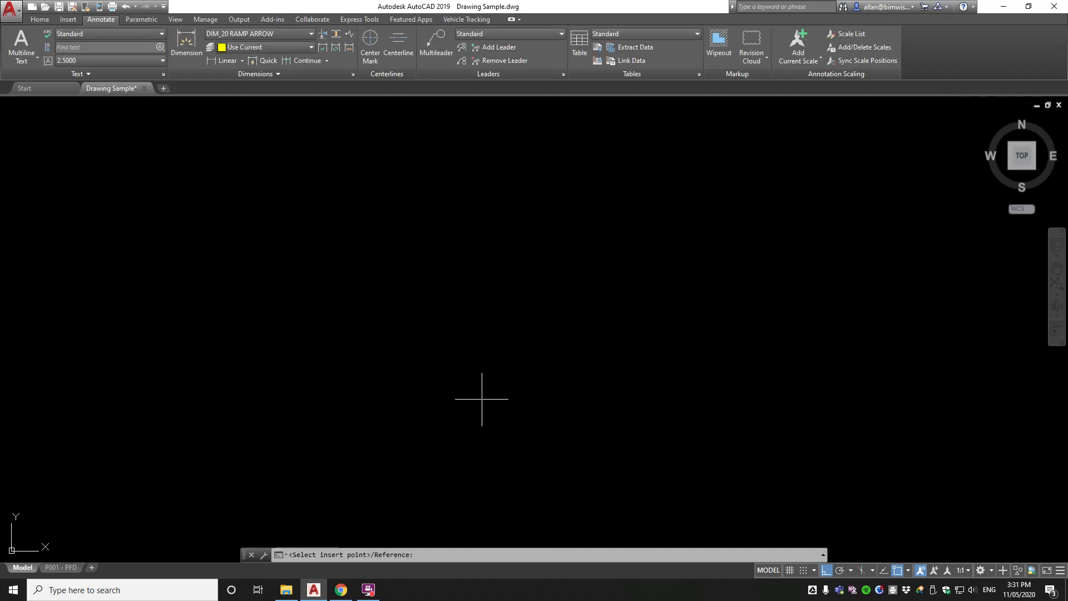
click(365, 377)
scroll(367, 367, up, 5)
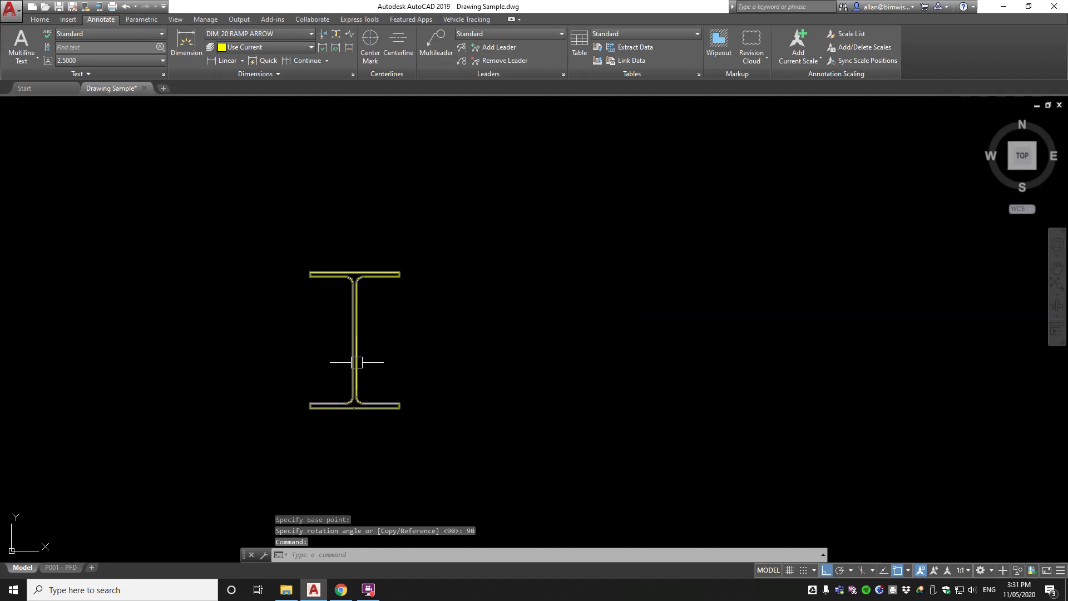
Inspect the properties of the inserted beam section polyline, then close the properties and clear the selection
click(357, 362)
key(ctrl+1)
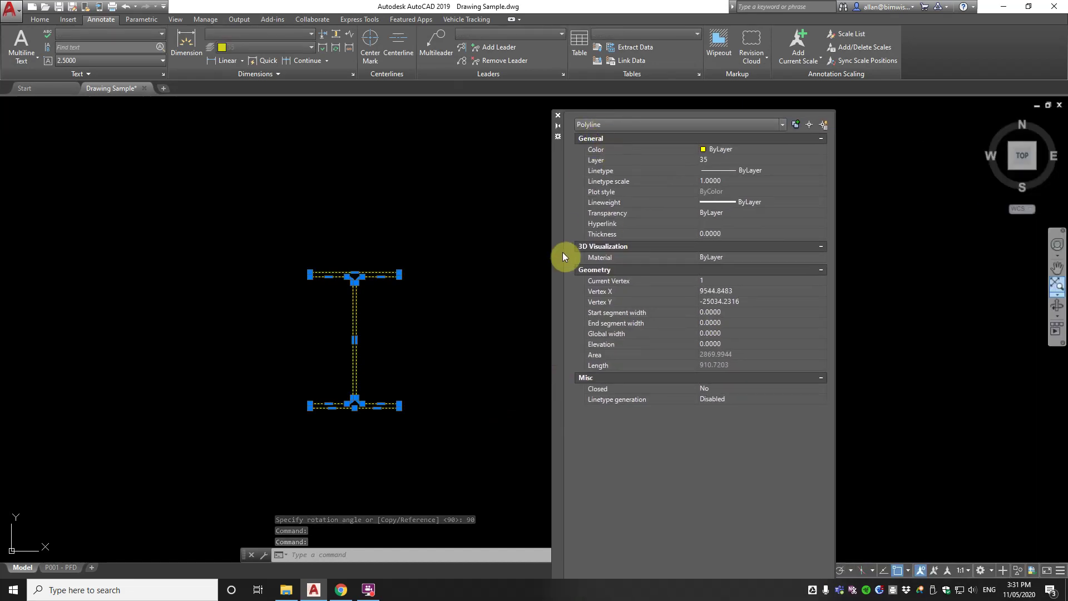
drag(559, 260, 996, 249)
key(ctrl+1)
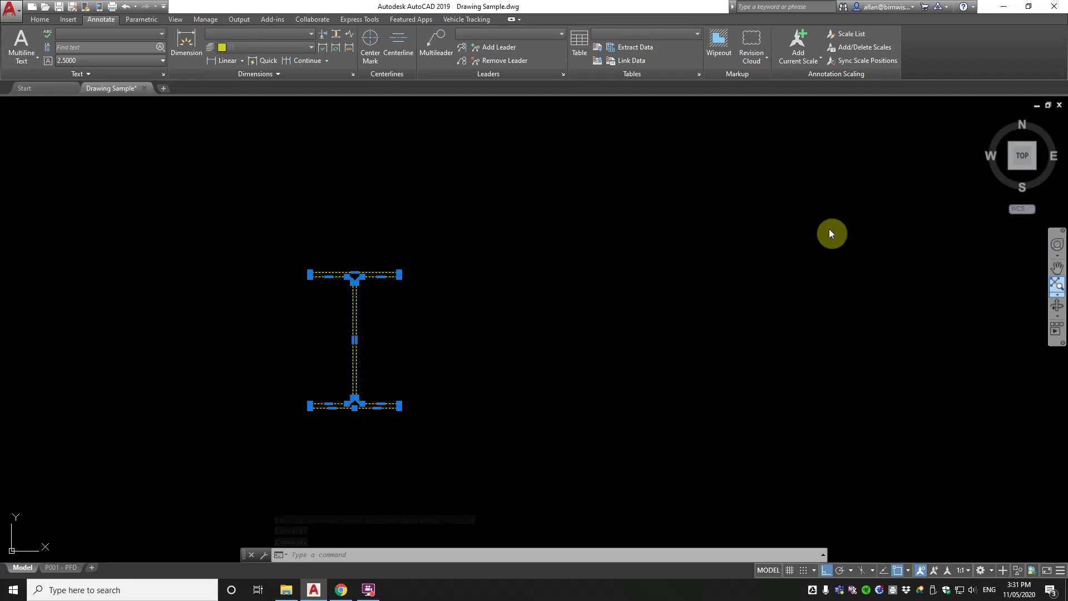
key(Escape)
key(Escape)
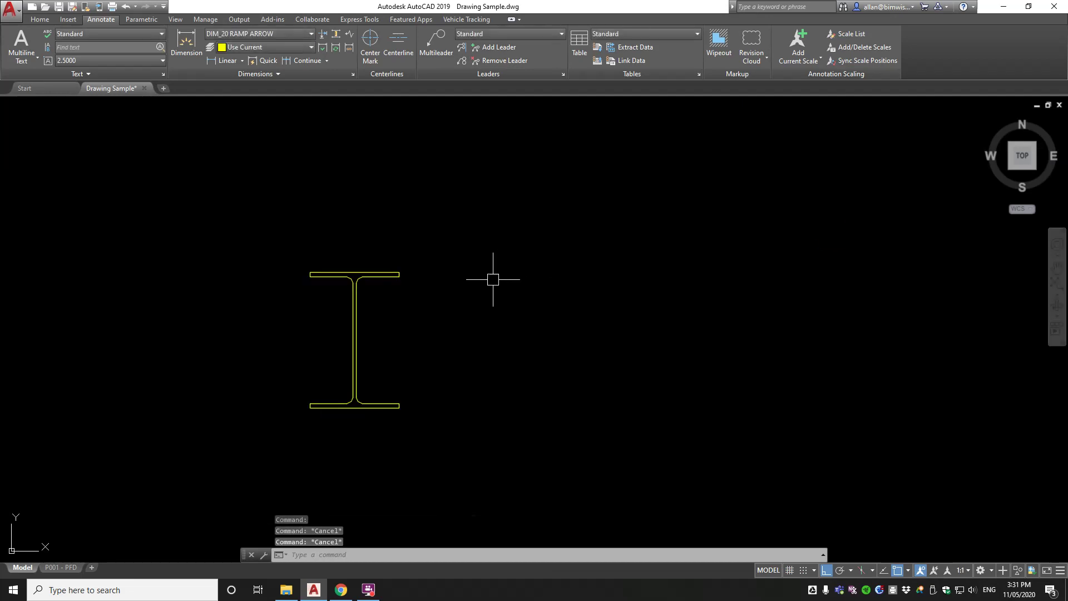
Insert a 2D top view of the 200UB22 beam with STL_AUS as a horizontal member above the end view
text(STL_AUS)
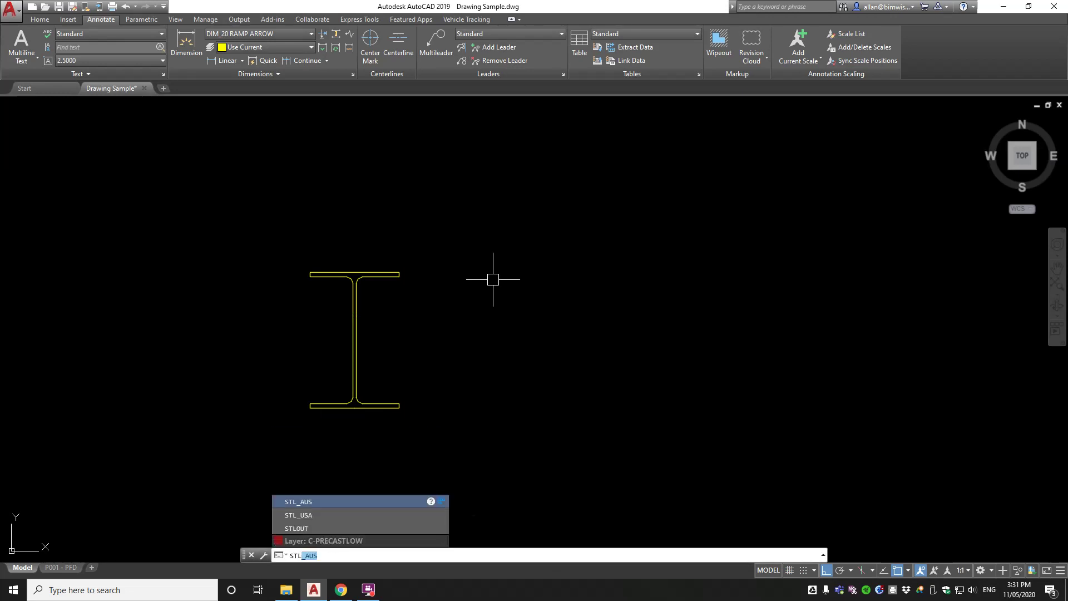
key(Return)
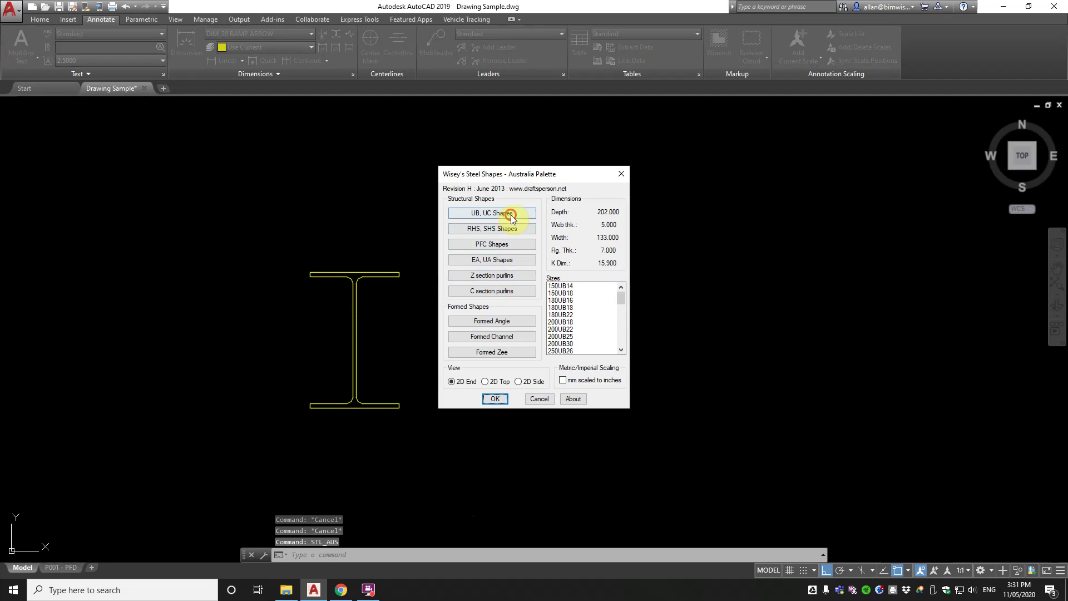
click(511, 214)
click(561, 322)
click(563, 329)
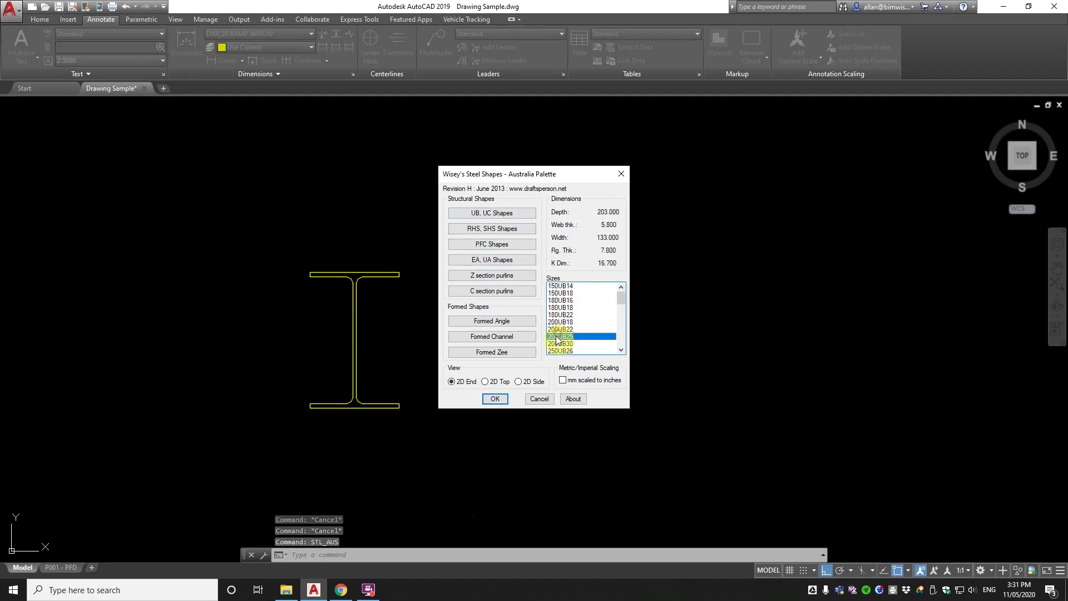
click(492, 382)
click(495, 399)
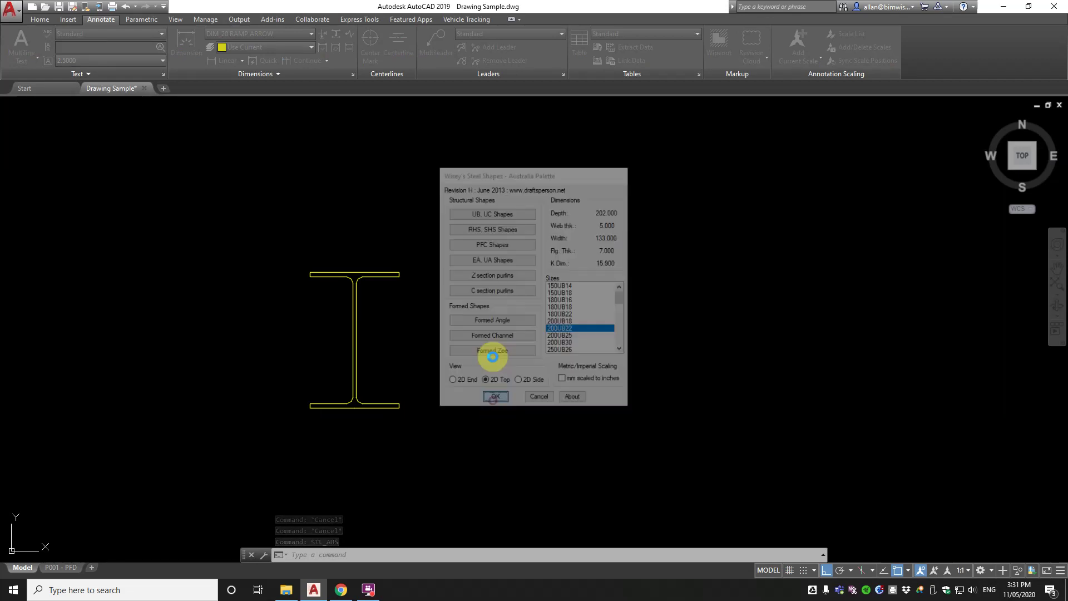
click(319, 167)
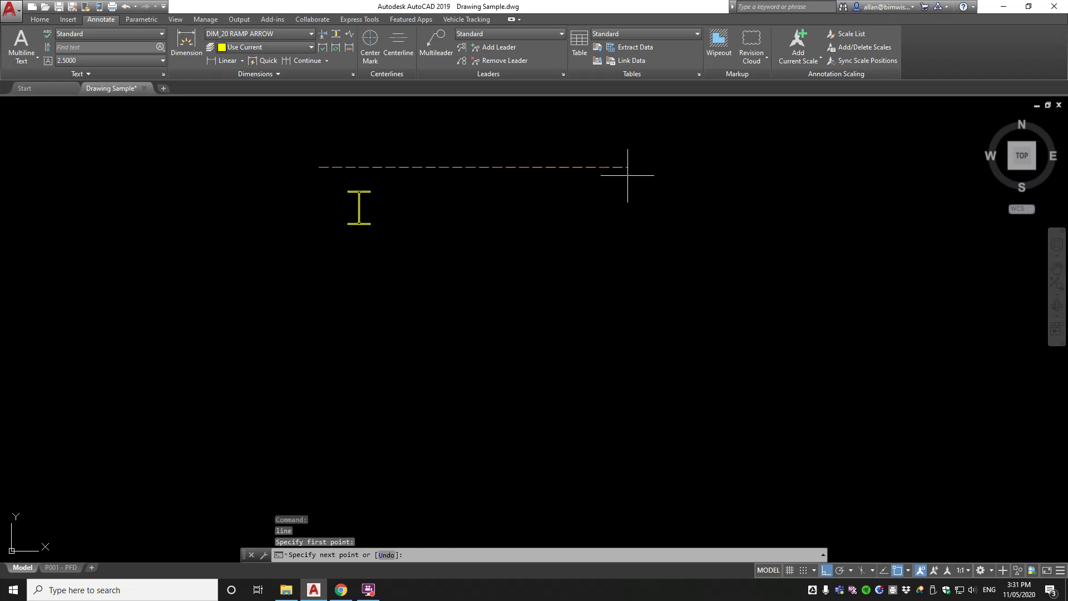
click(662, 175)
scroll(582, 187, up, 4)
Insert a 2D side view of the 200UB22 beam horizontally beside the end view, below the top view
key(Return)
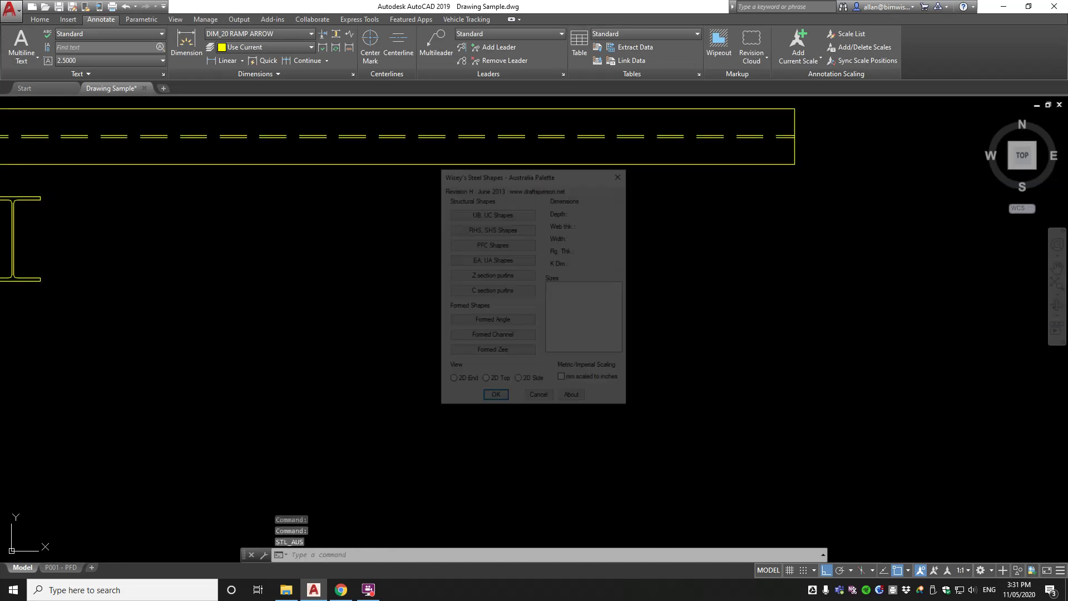
click(503, 211)
click(561, 329)
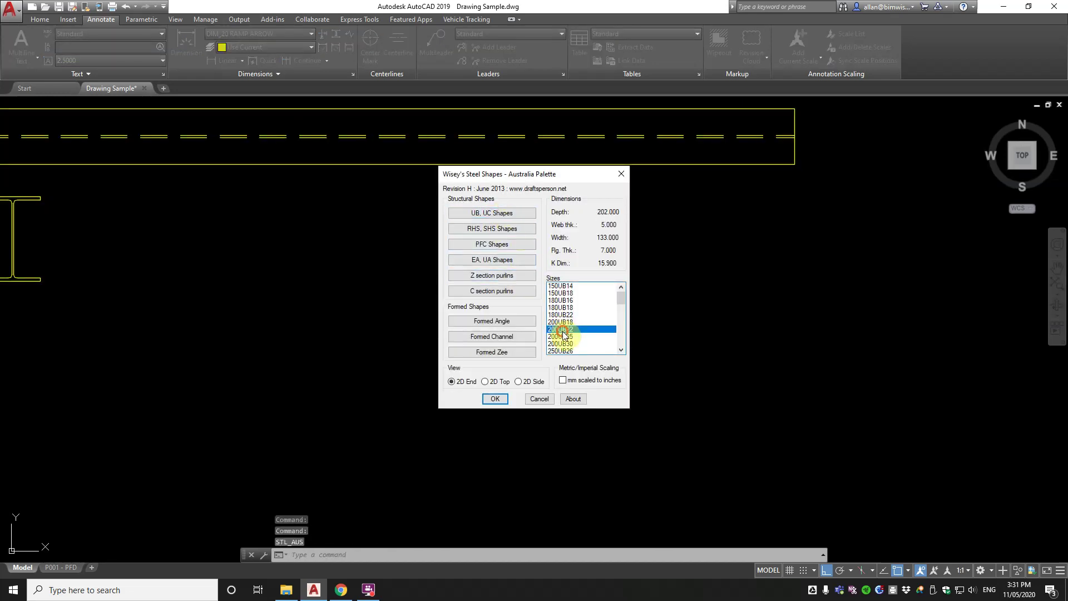
click(518, 382)
click(497, 399)
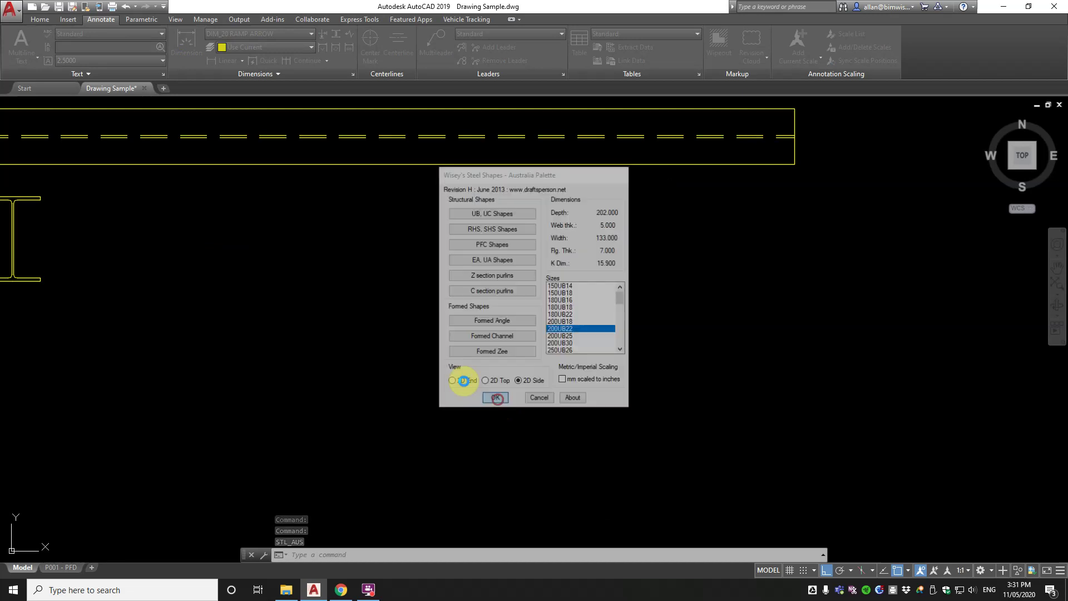
click(172, 257)
click(566, 226)
scroll(525, 255, down, 2)
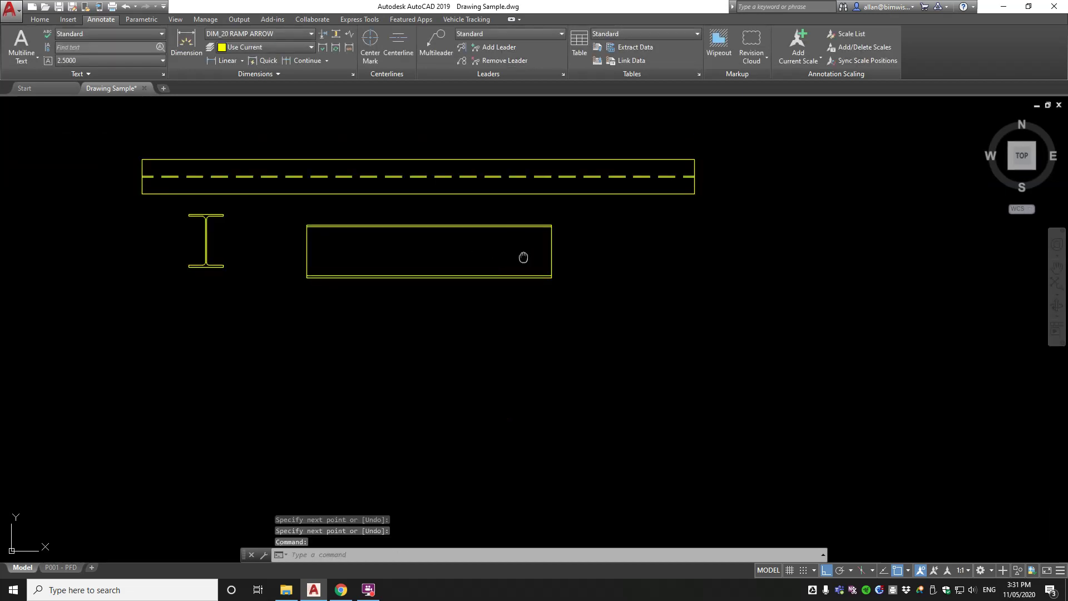
Insert a 2D end view of the 200UB22 beam below the existing views, with millimetres scaled to inches
scroll(392, 207, up, 2)
scroll(481, 225, down, 2)
key(Return)
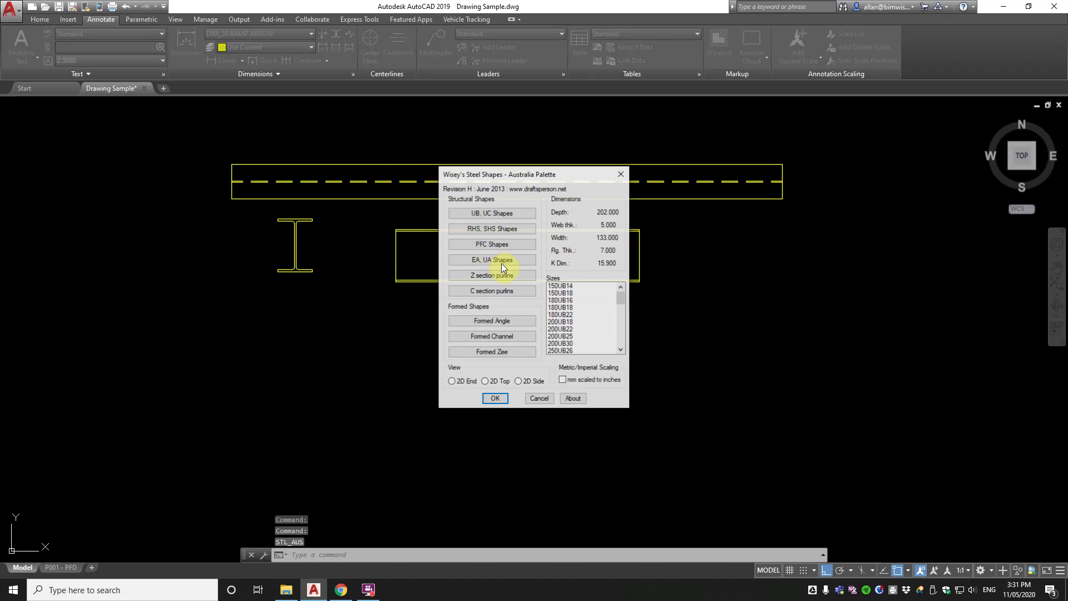
click(511, 212)
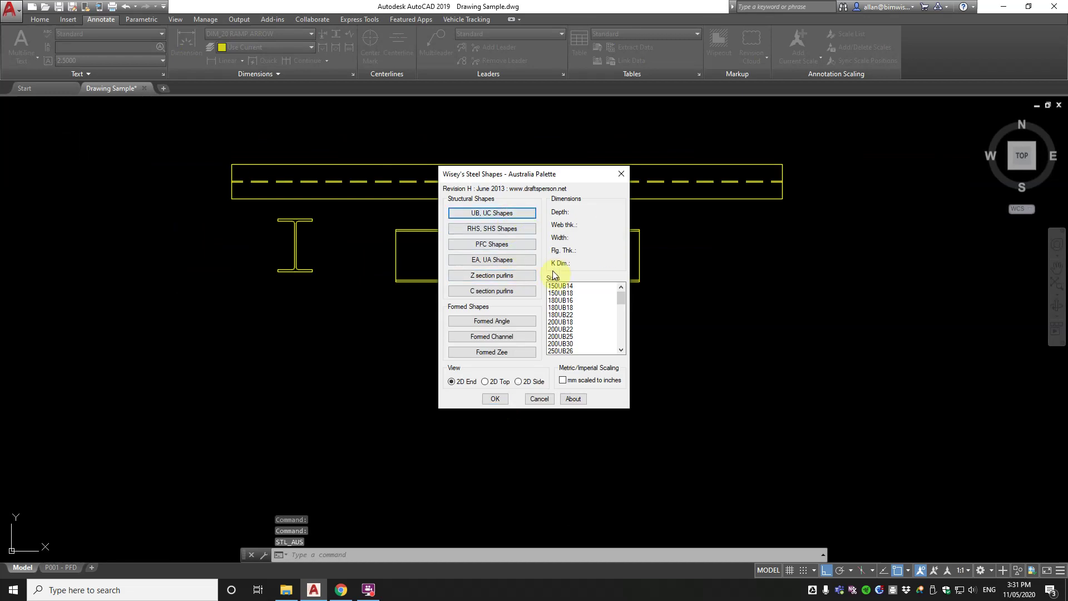
click(563, 329)
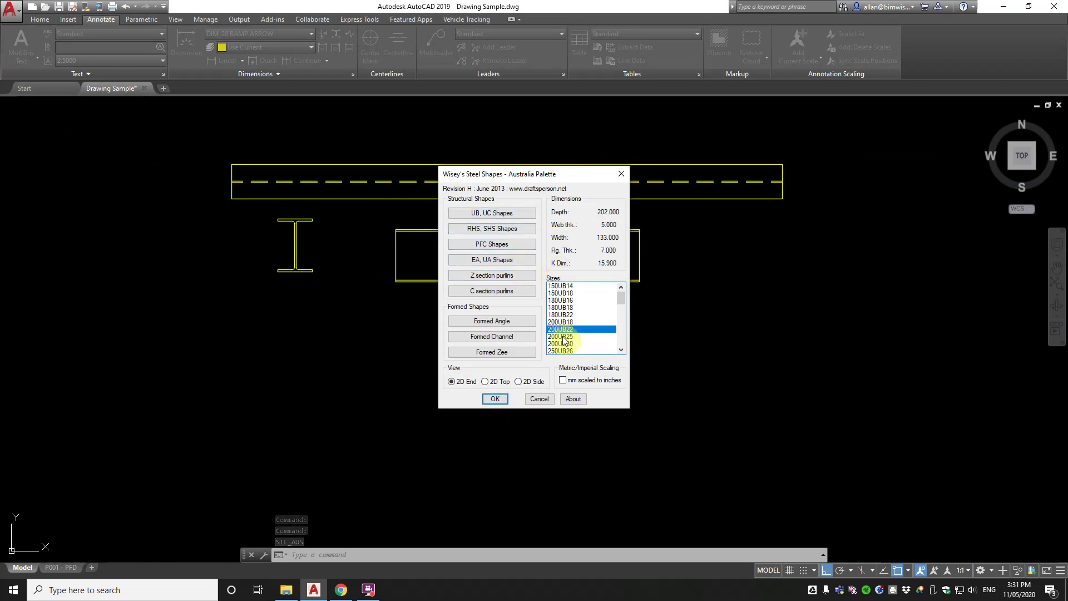
click(563, 381)
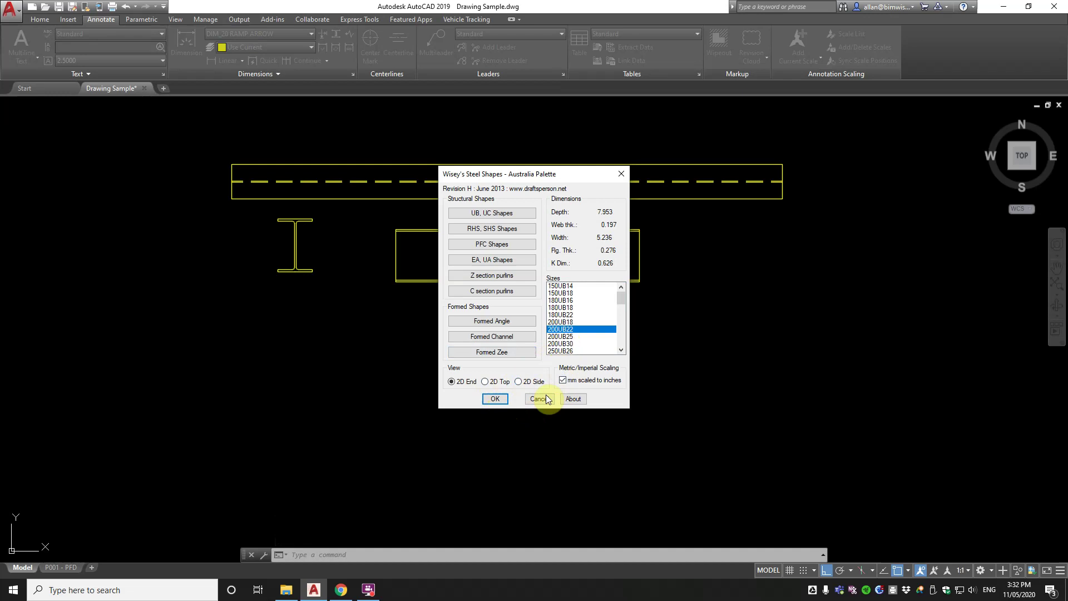
click(495, 399)
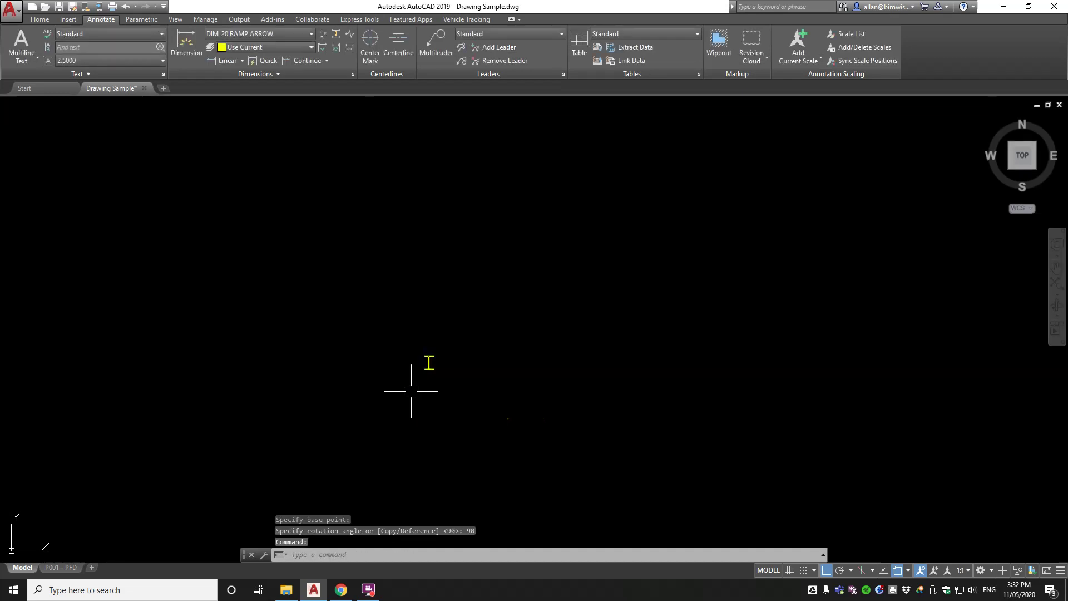
Measure the top flange width of the inch-scaled beam section
text(di)
key(Return)
click(343, 252)
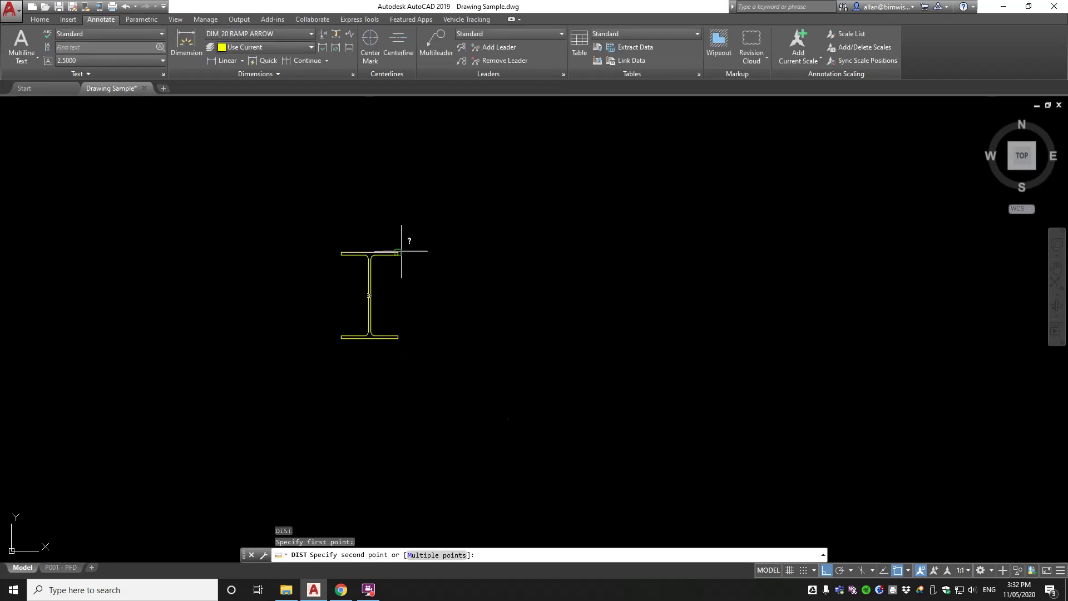
click(401, 251)
scroll(405, 239, down, 3)
middle_drag(406, 238, 520, 351)
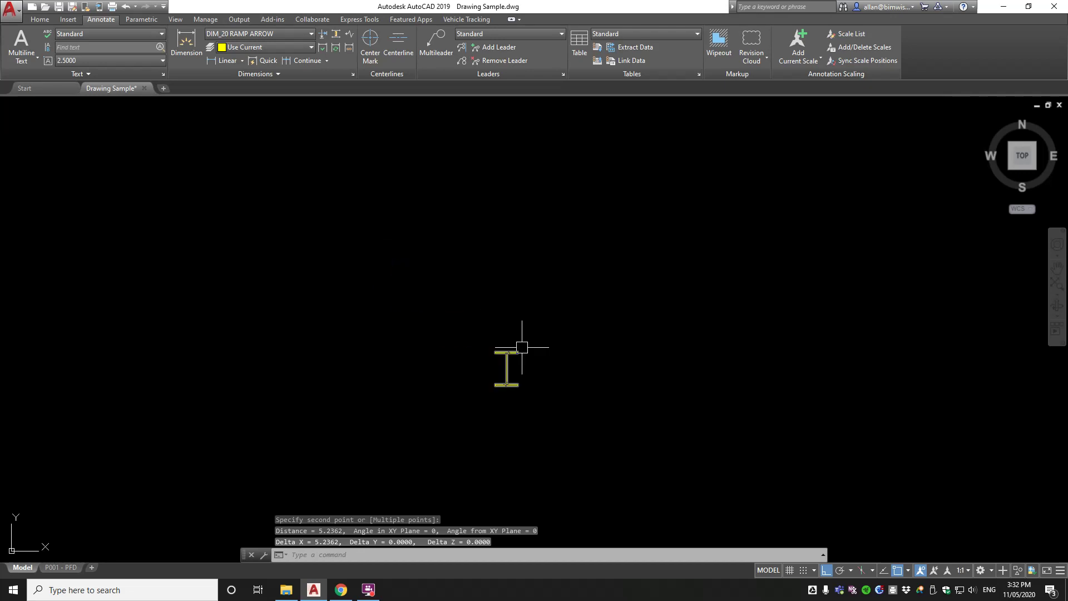
Erase the small inch-scaled beam section and the three full-size 200UB22 views, leaving the drawing empty
scroll(519, 350, down, 5)
scroll(532, 367, up, 6)
text(e)
key(Return)
click(571, 359)
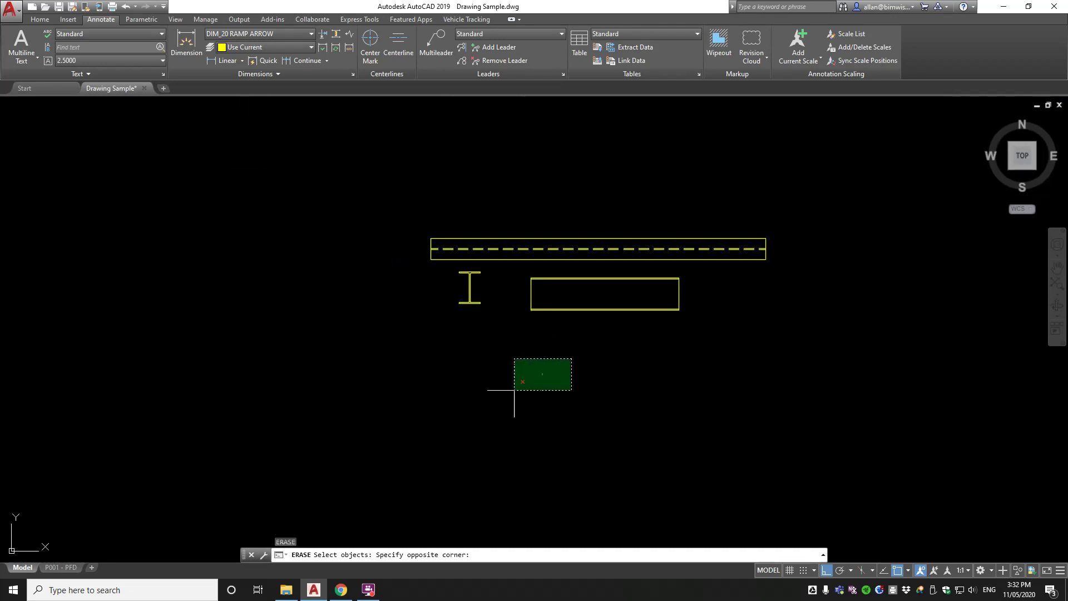
click(512, 388)
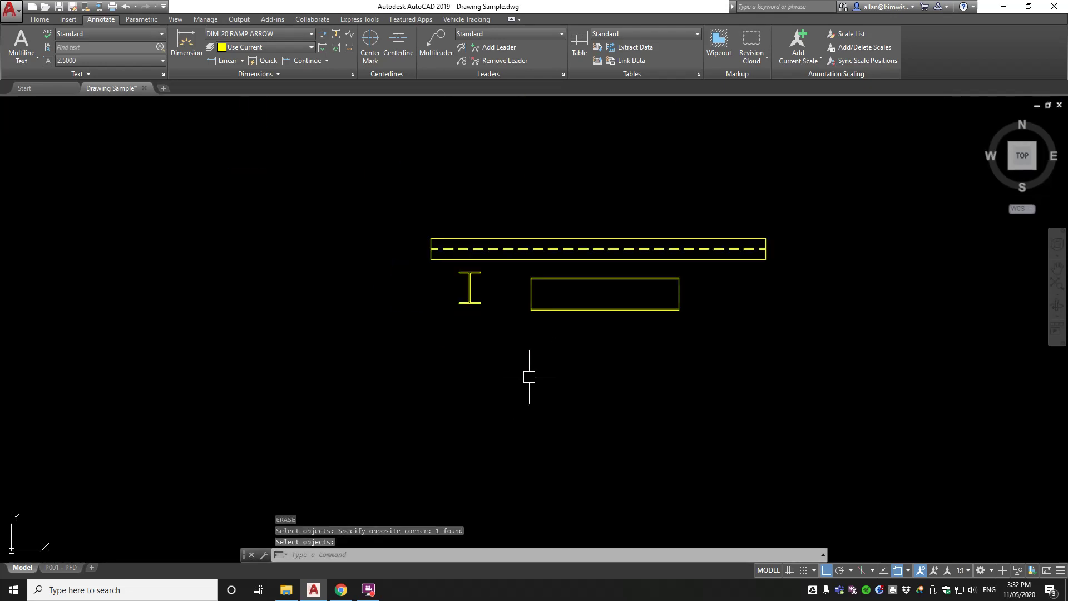
click(692, 226)
click(393, 353)
key(Return)
Insert a 2D end view of the W6x20 W-shape into the empty drawing using the STL_USA command
text(st)
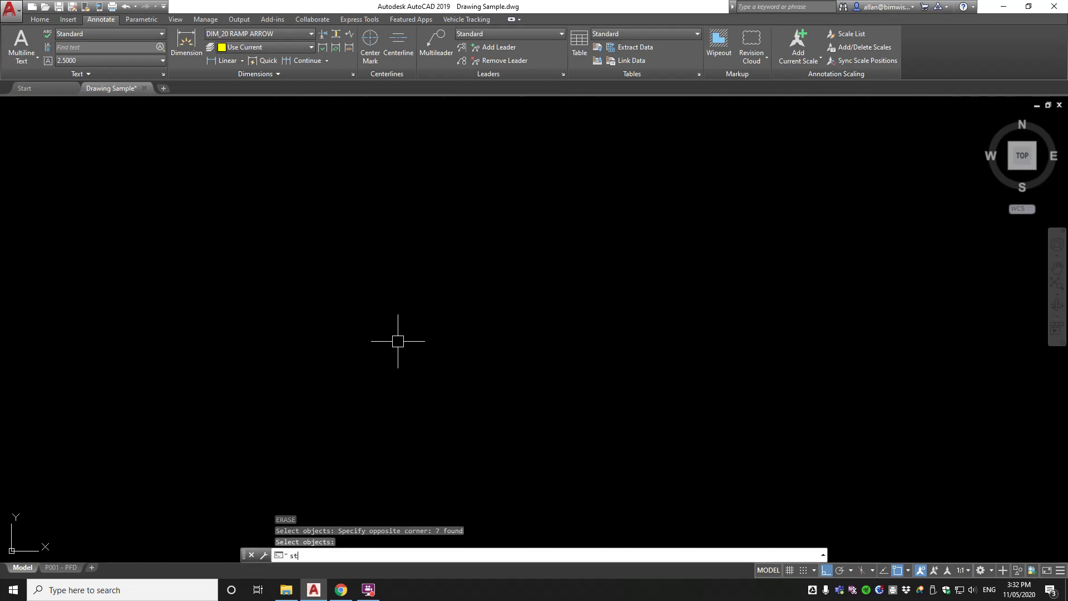
text(l_)
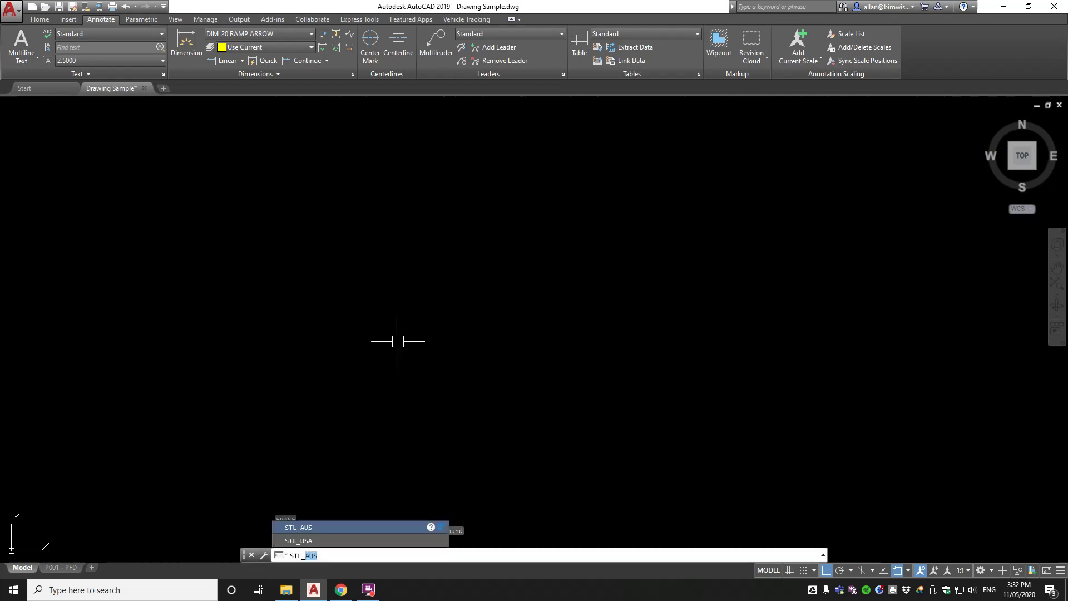
text(usa)
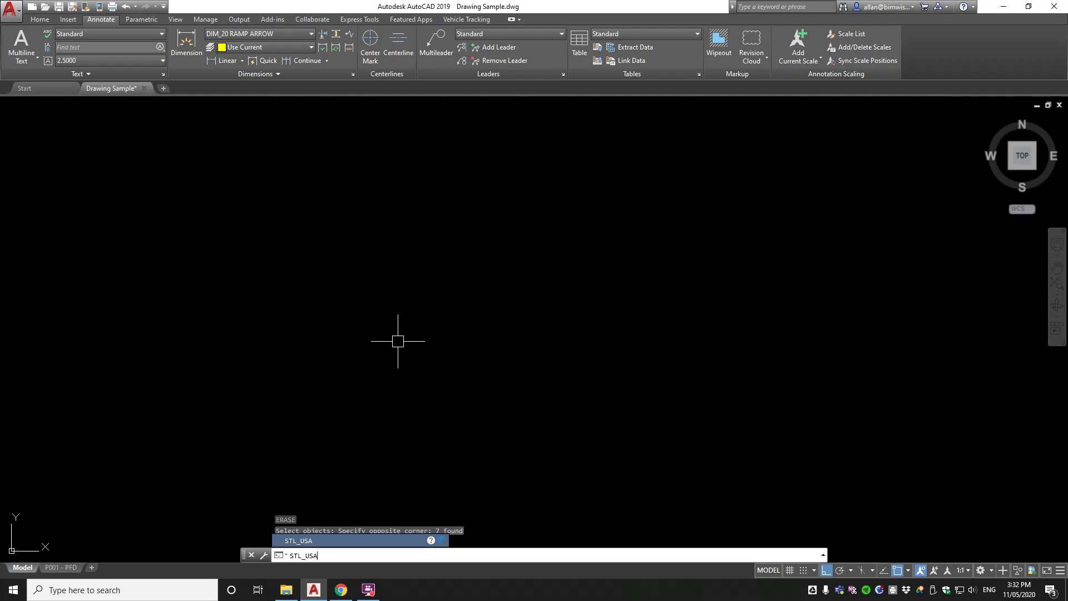
key(Return)
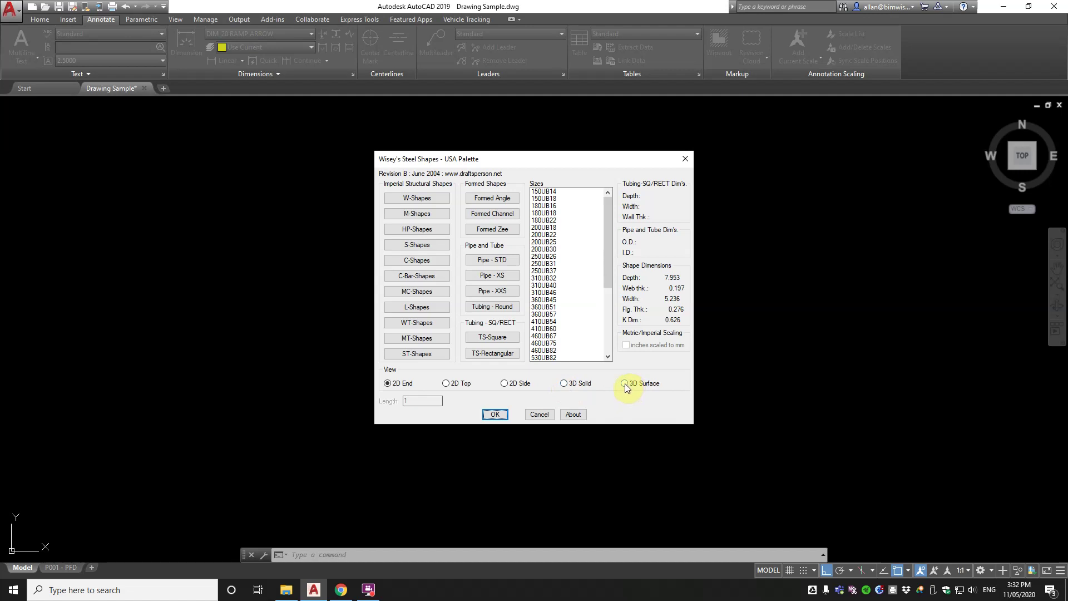
click(446, 384)
click(431, 199)
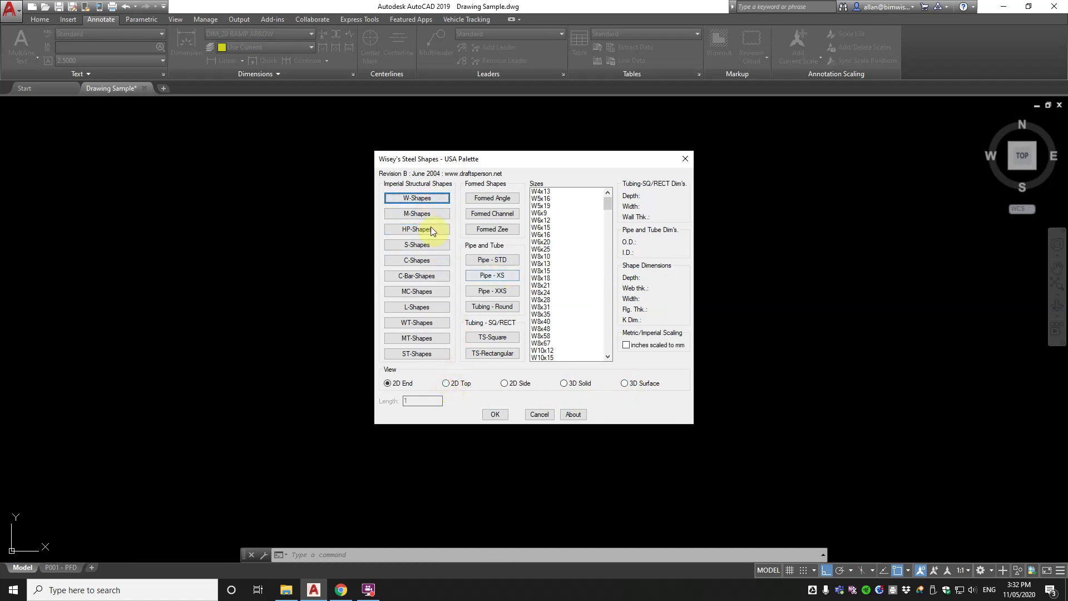
click(542, 242)
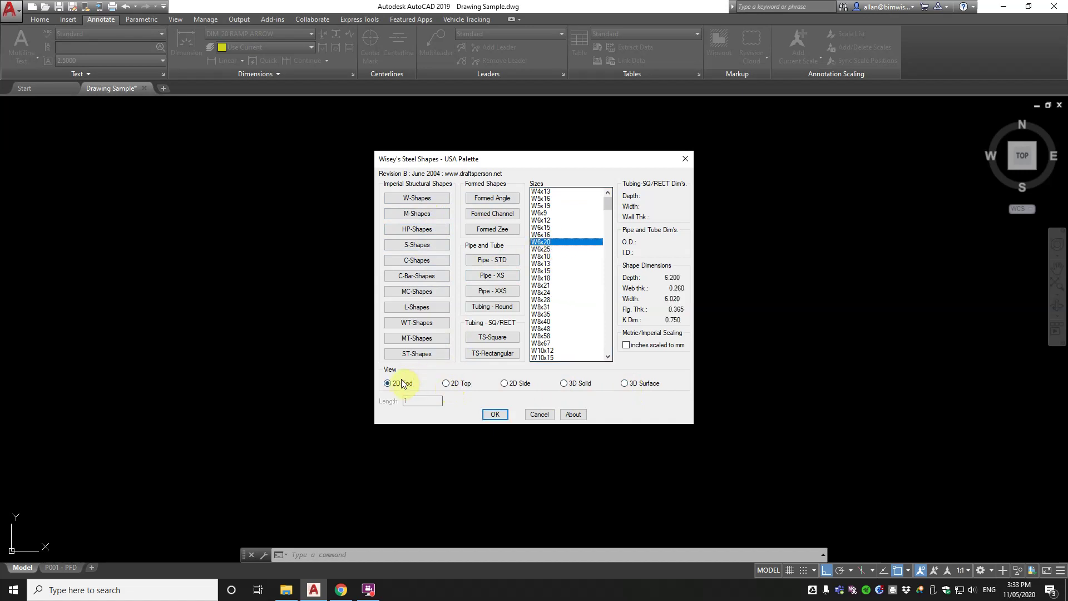
click(495, 414)
click(345, 372)
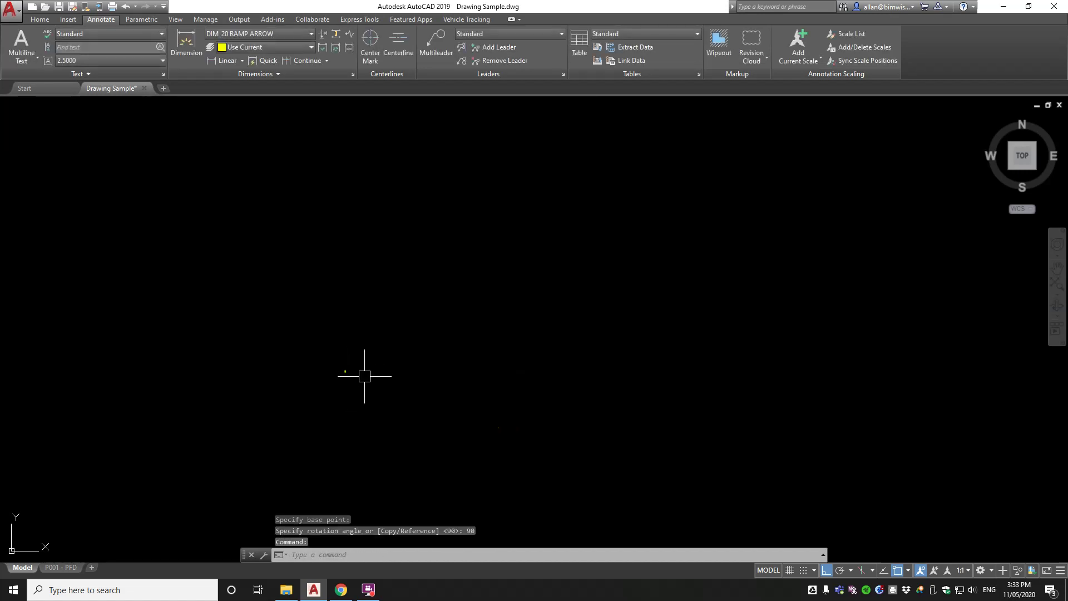
scroll(345, 368, up, 10)
scroll(390, 372, down, 5)
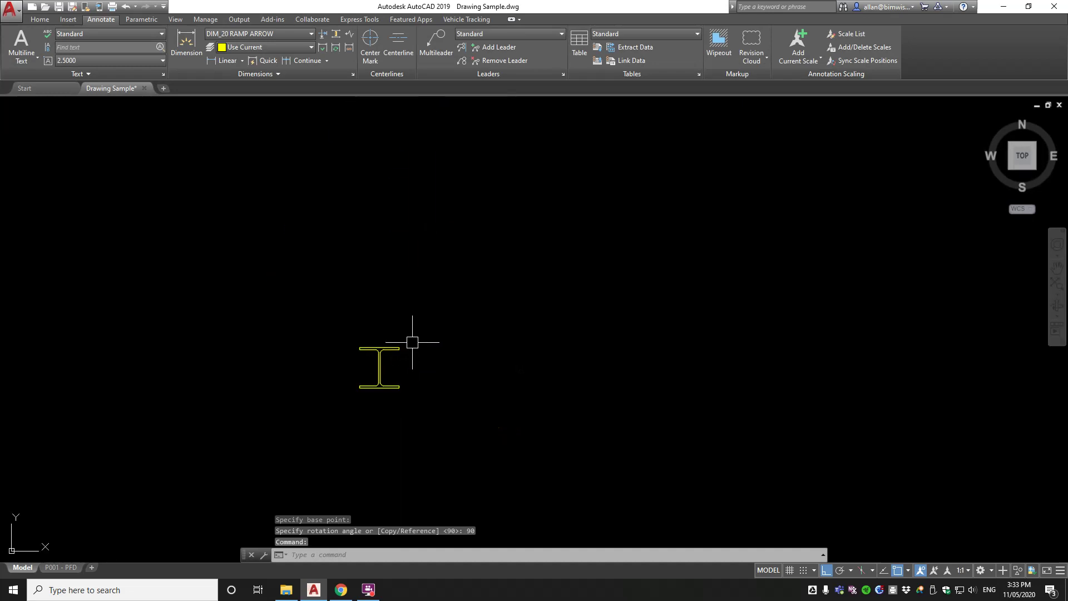
Add a horizontal 2D top view of the W6x20 above the end view and a horizontal 2D side view beside it
key(Return)
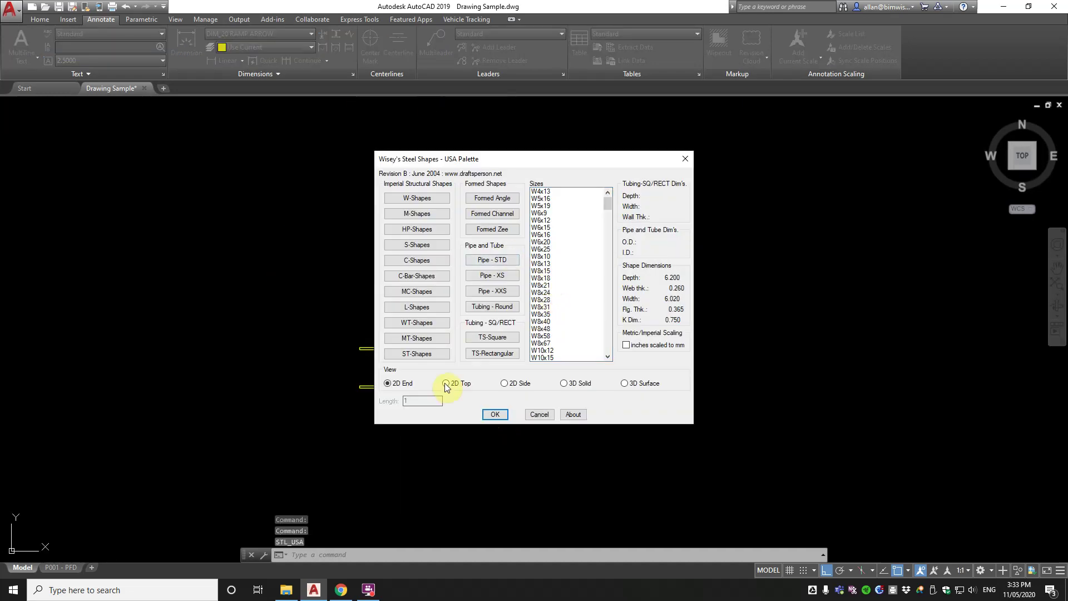
click(495, 414)
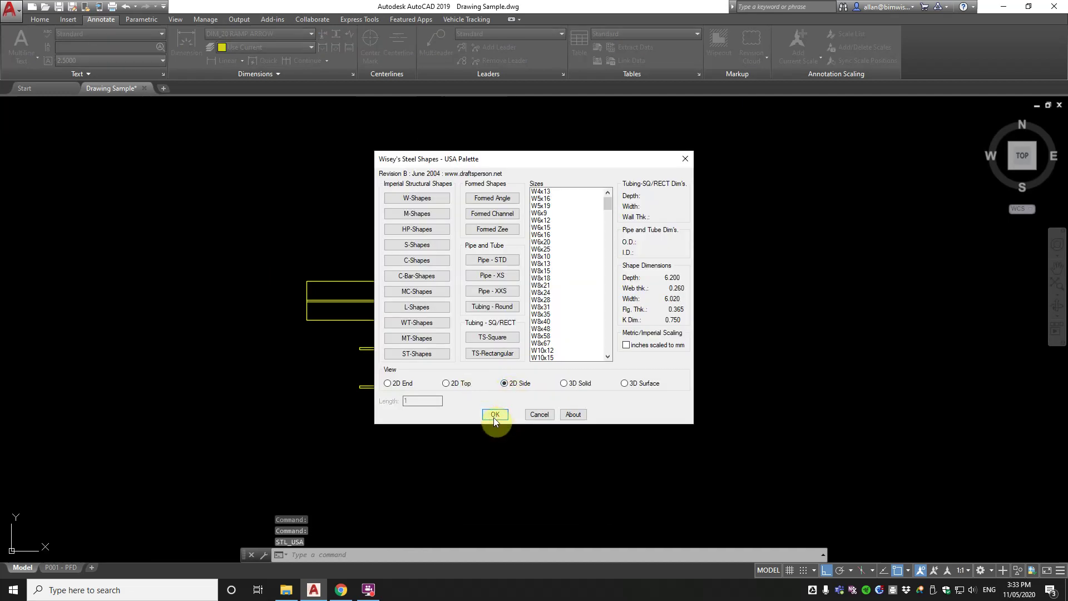
click(495, 415)
click(723, 361)
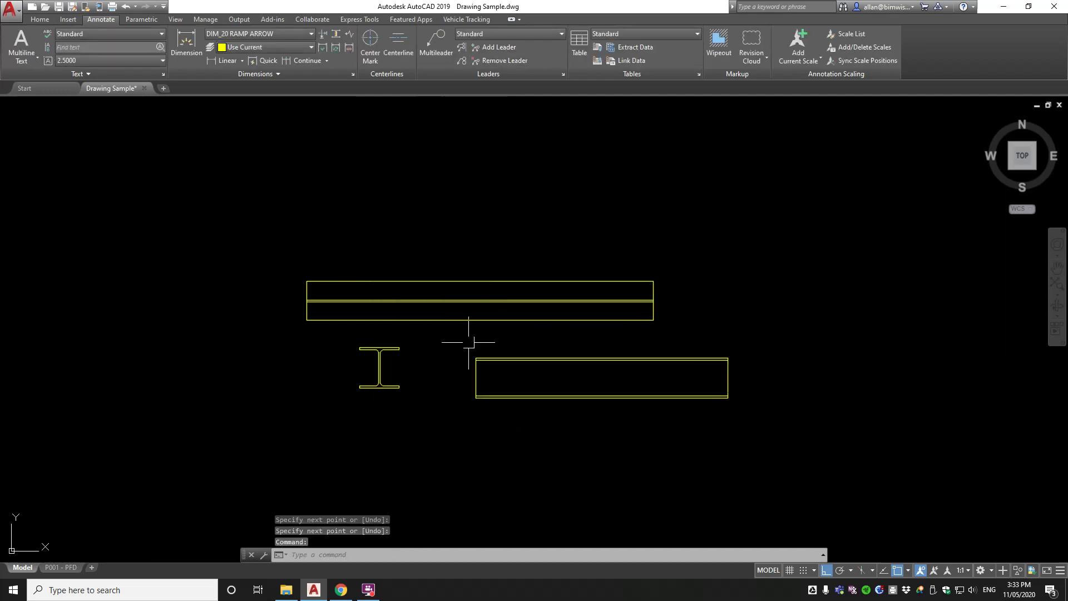
Erase the end, top and side views of the W6x20 section
scroll(468, 342, down, 4)
scroll(549, 317, up, 2)
text(e)
key(Return)
click(623, 283)
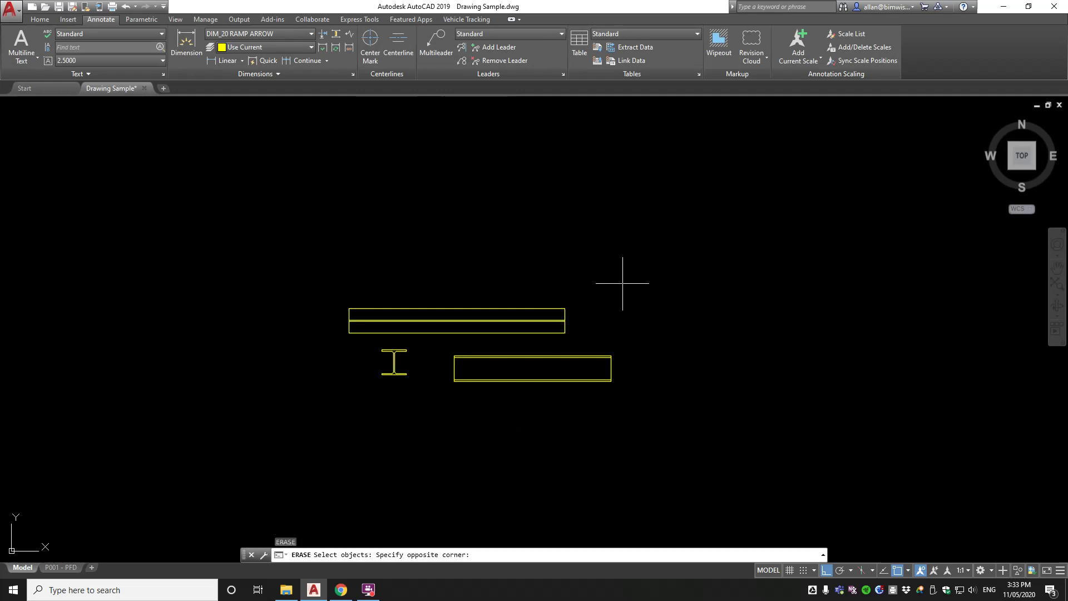
click(334, 406)
key(Return)
Insert a 2D end view of a formed channel with STL_USA, using 50 bottom and top legs, a 200 web and thickness 6
text(stl_)
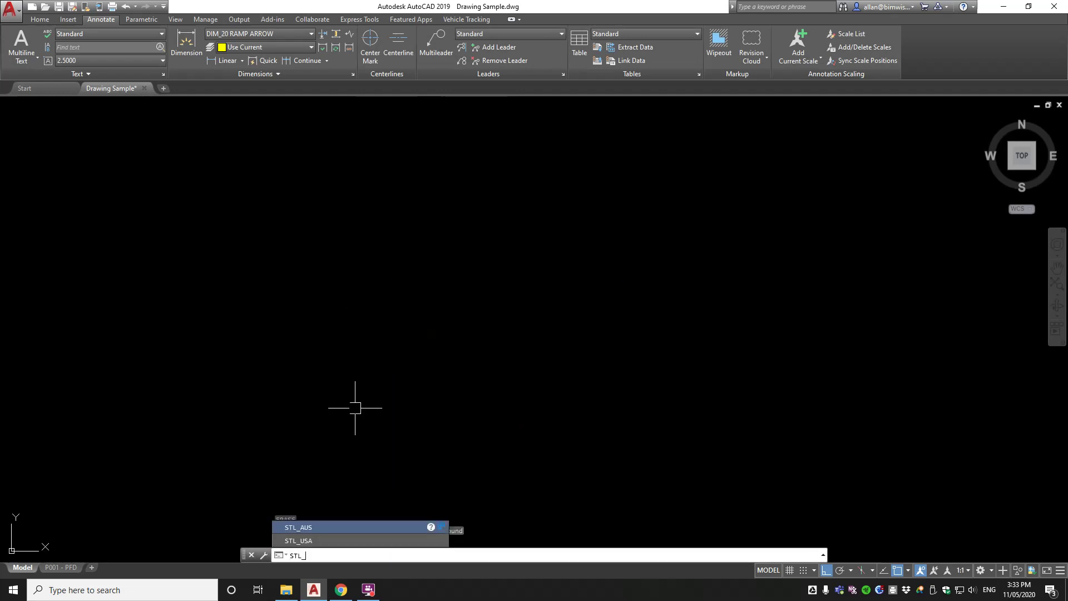
text(usa)
key(Return)
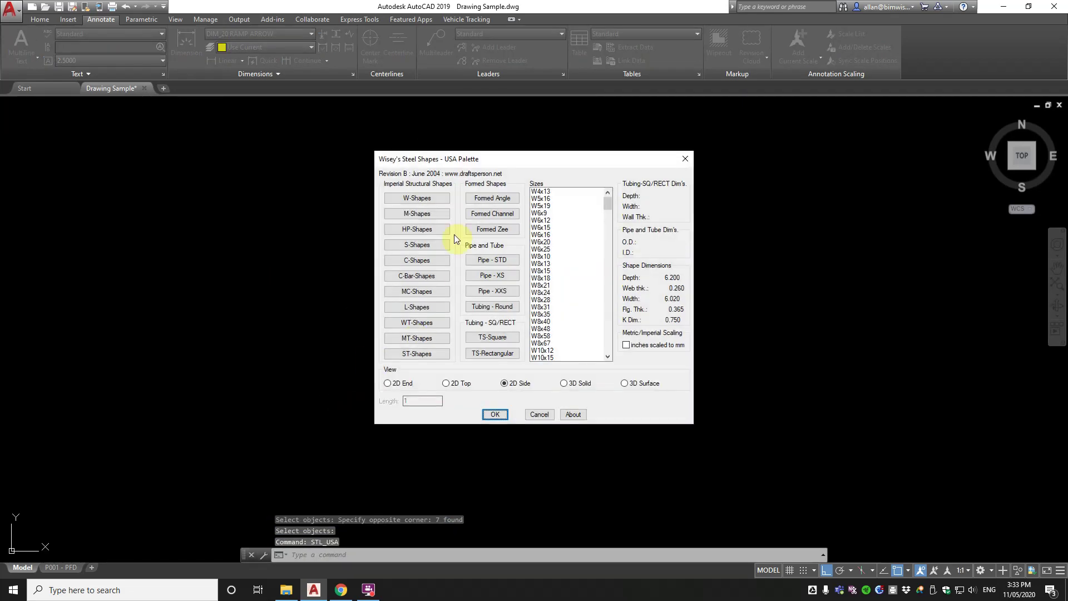
click(492, 213)
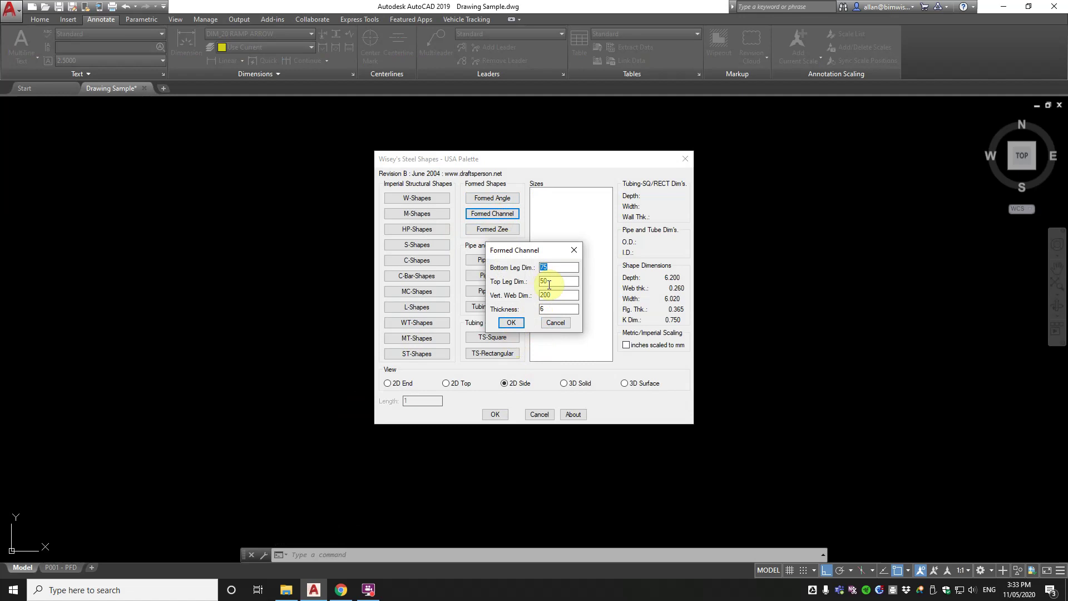
text(50)
click(511, 323)
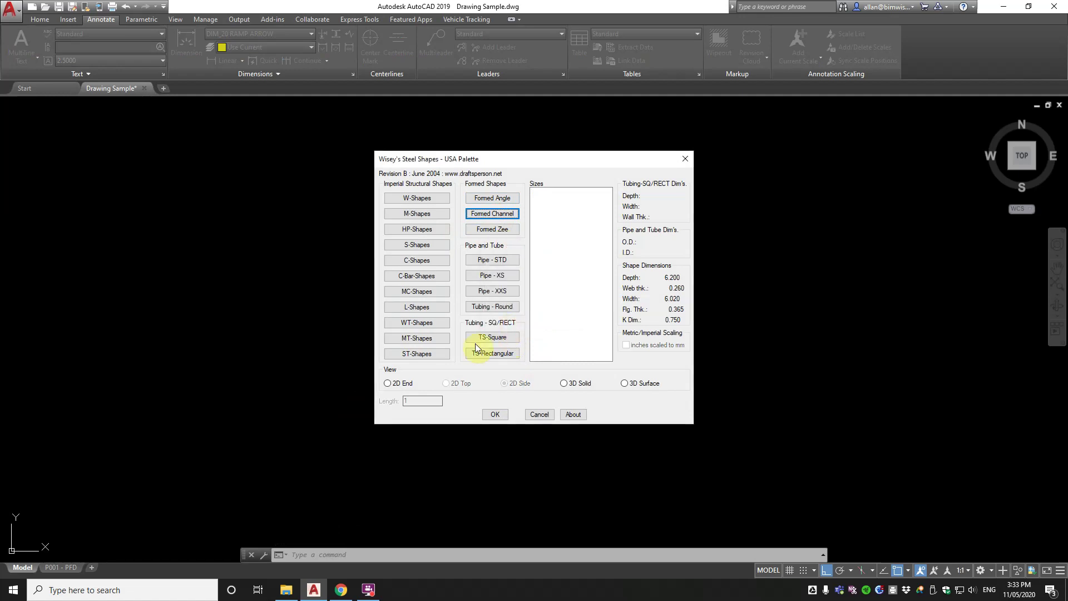
click(387, 383)
click(496, 414)
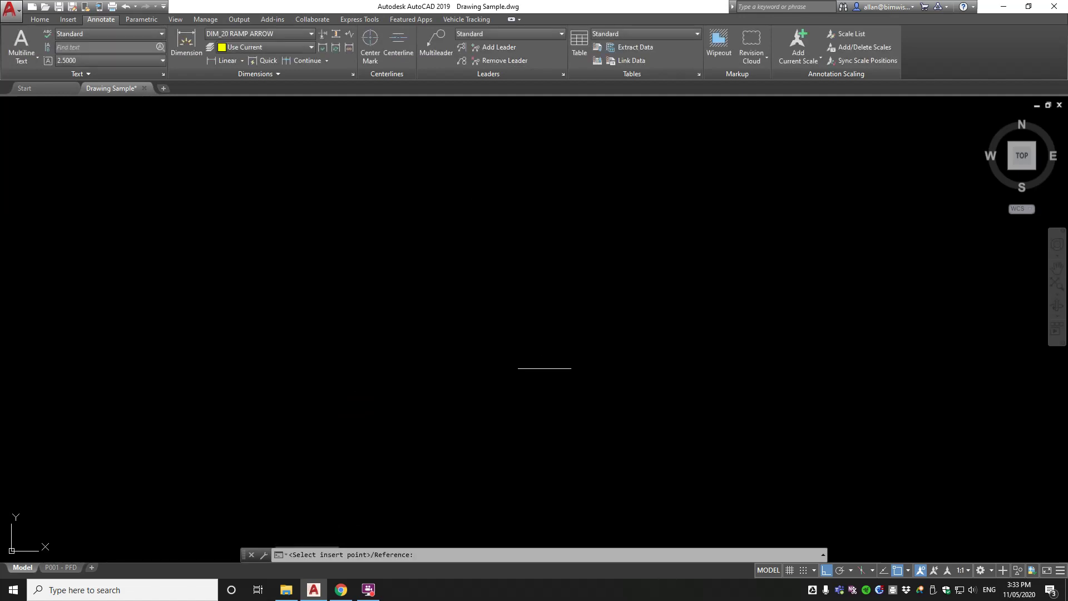
click(597, 340)
click(697, 339)
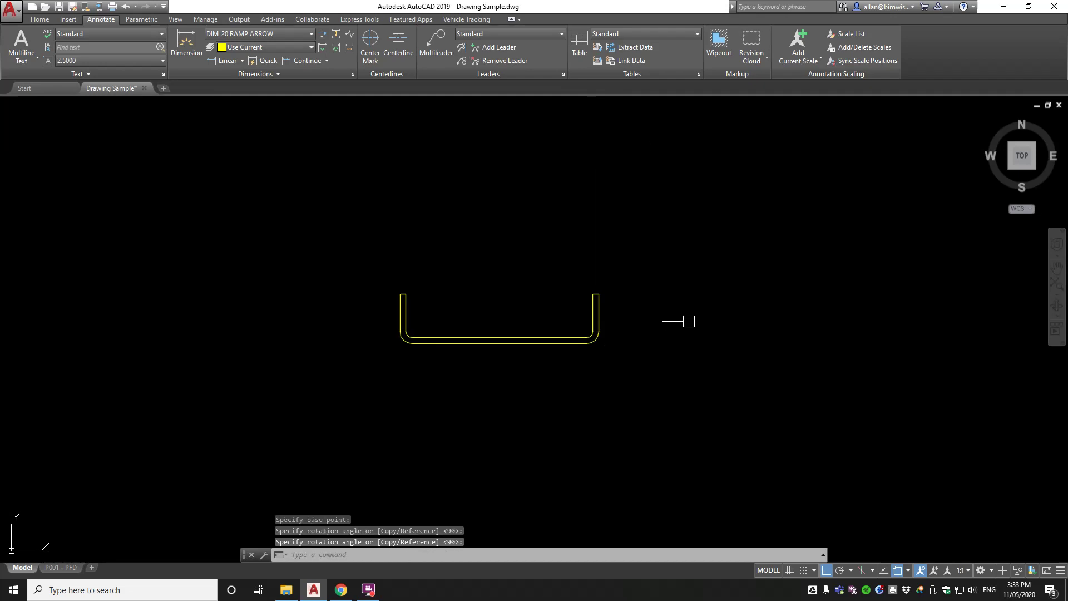
Rotate the formed channel a quarter turn clockwise so its web is vertical and its legs point right
scroll(679, 321, down, 2)
key(Return)
click(628, 318)
key(Return)
click(667, 310)
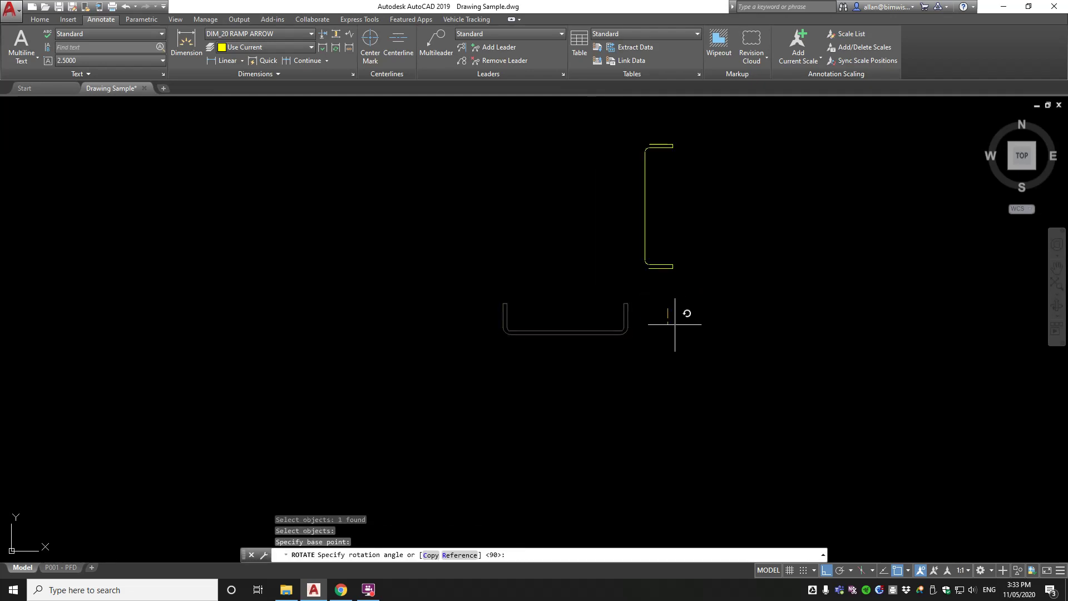
click(675, 324)
middle_drag(696, 291, 596, 377)
scroll(604, 339, down, 4)
scroll(601, 340, up, 6)
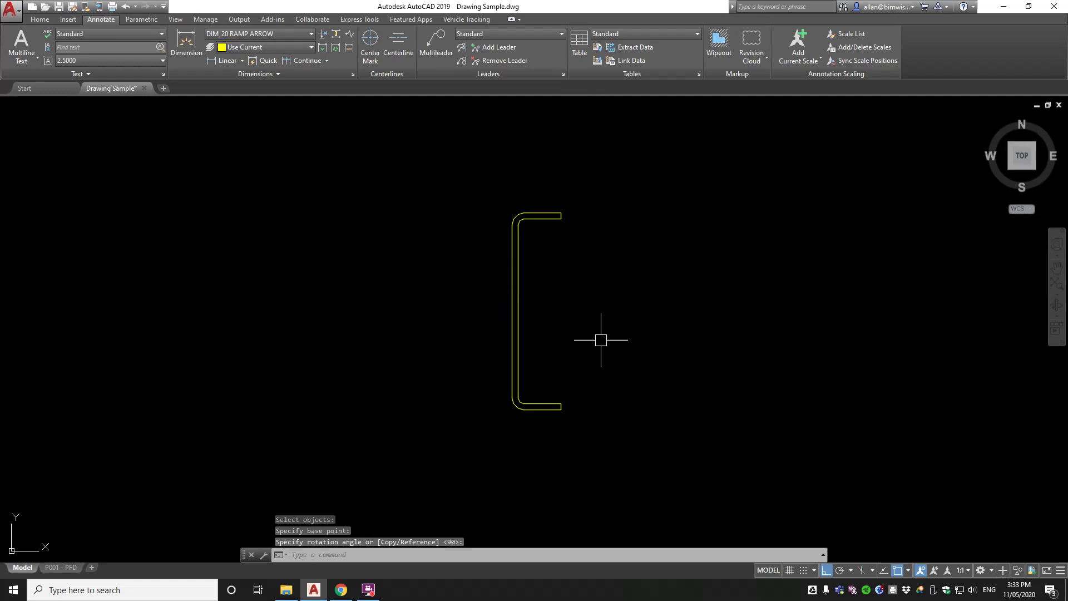
Erase the formed channel section from the drawing
text(e)
key(Return)
click(568, 334)
click(480, 393)
key(Return)
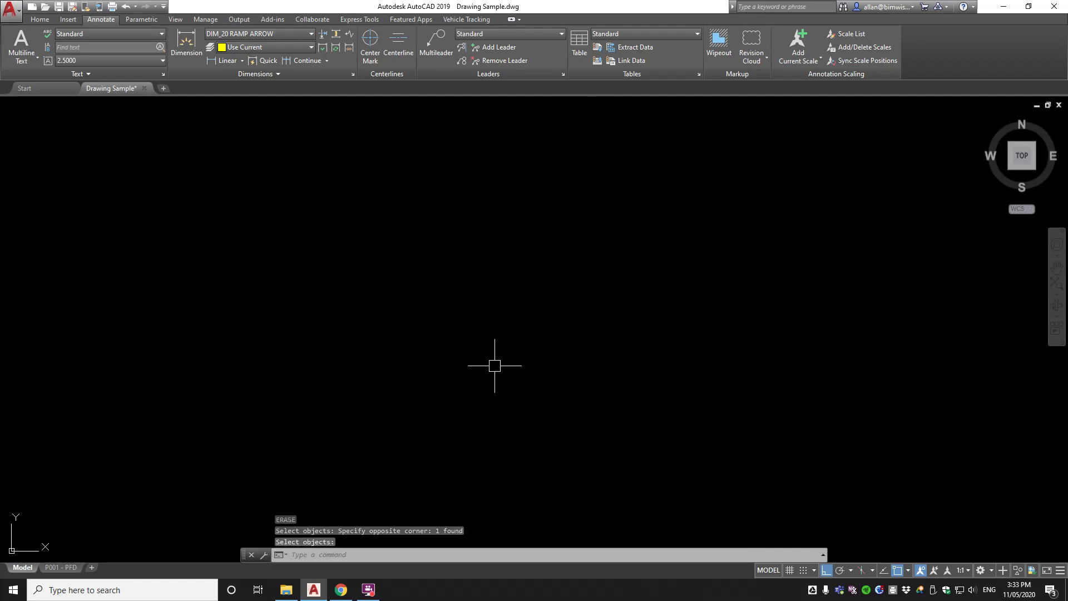
Start the STL_AUS command and dismiss its Formed Channel dimensions to reach the Australia palette
text(STL_au)
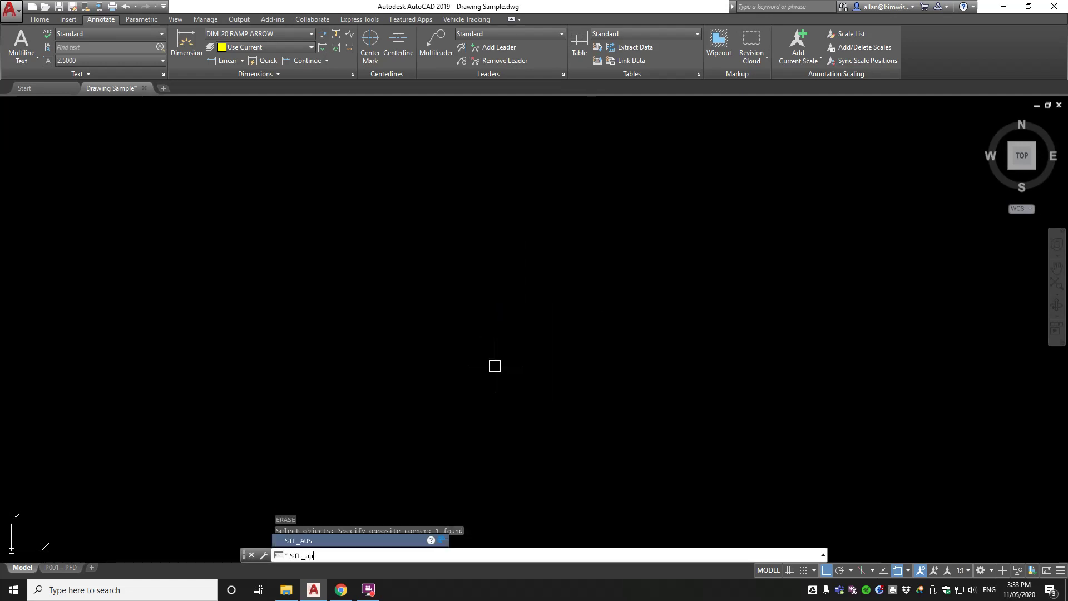
key(Return)
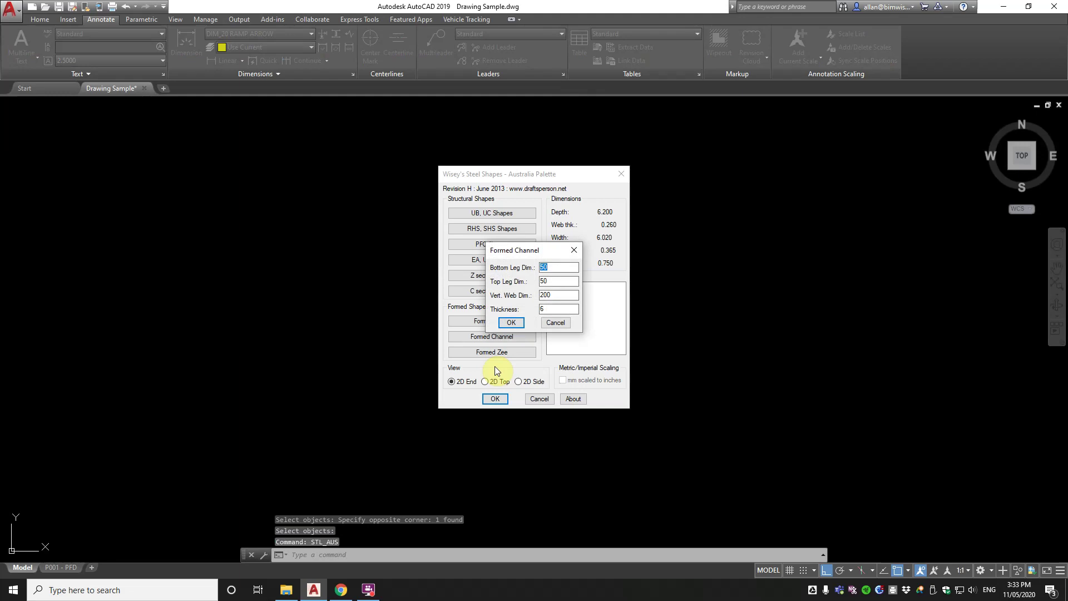
click(561, 324)
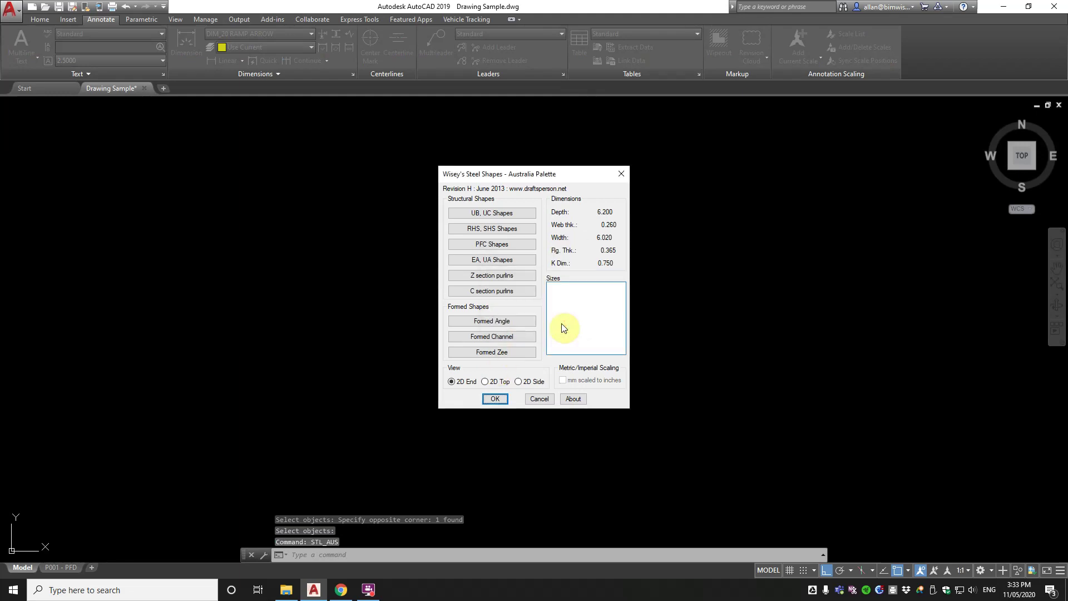